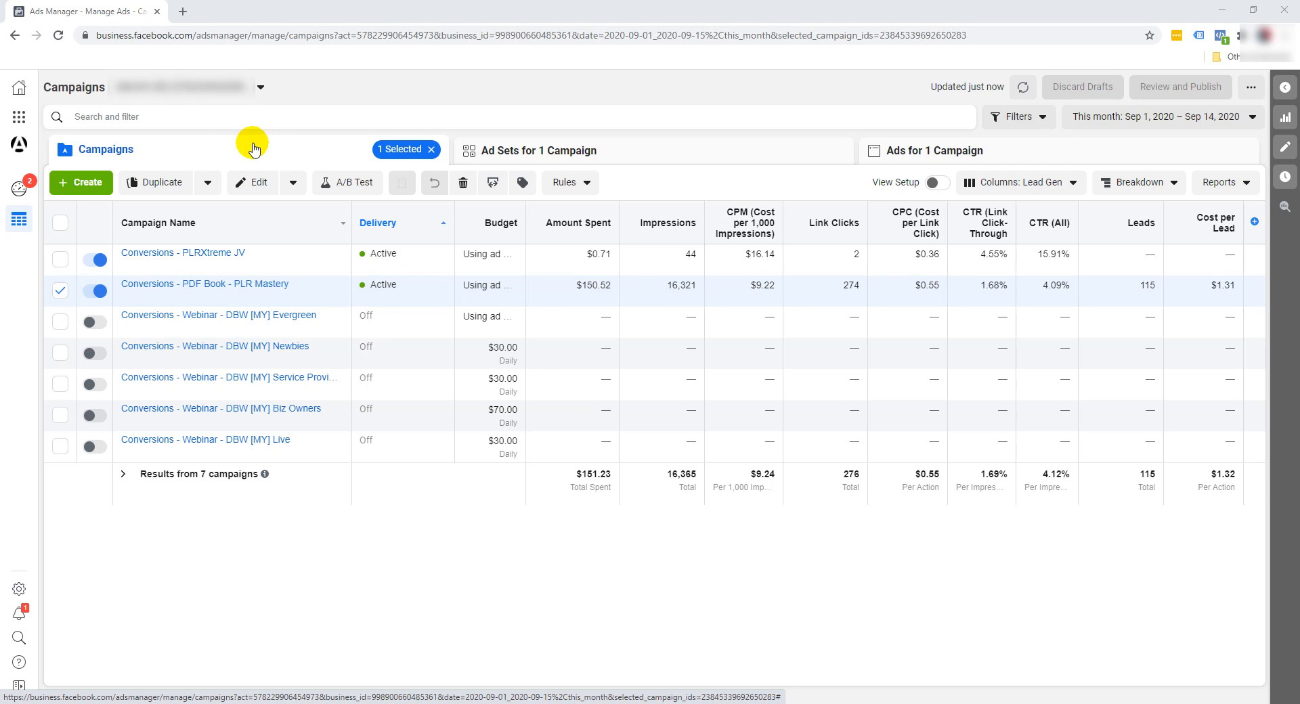
- View the selected campaign's ad sets, then return to the campaigns and break down their results by age
left_click(662, 155)
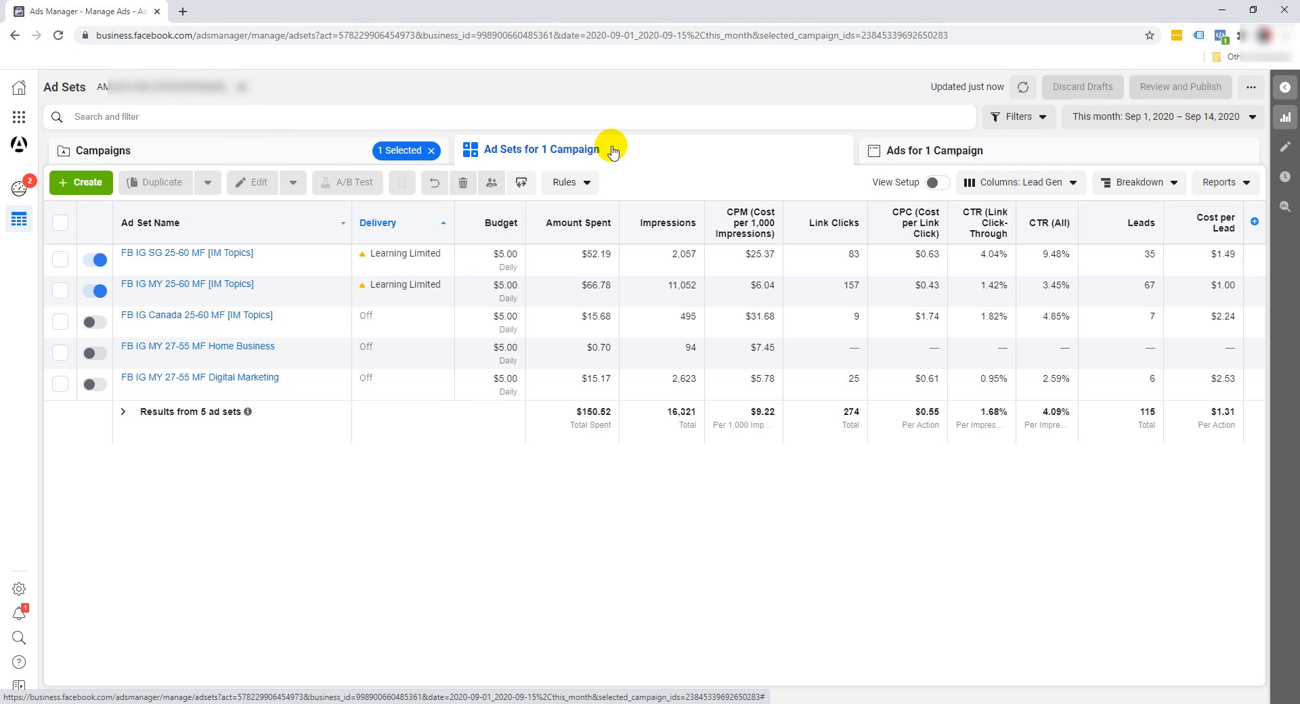
left_click(289, 158)
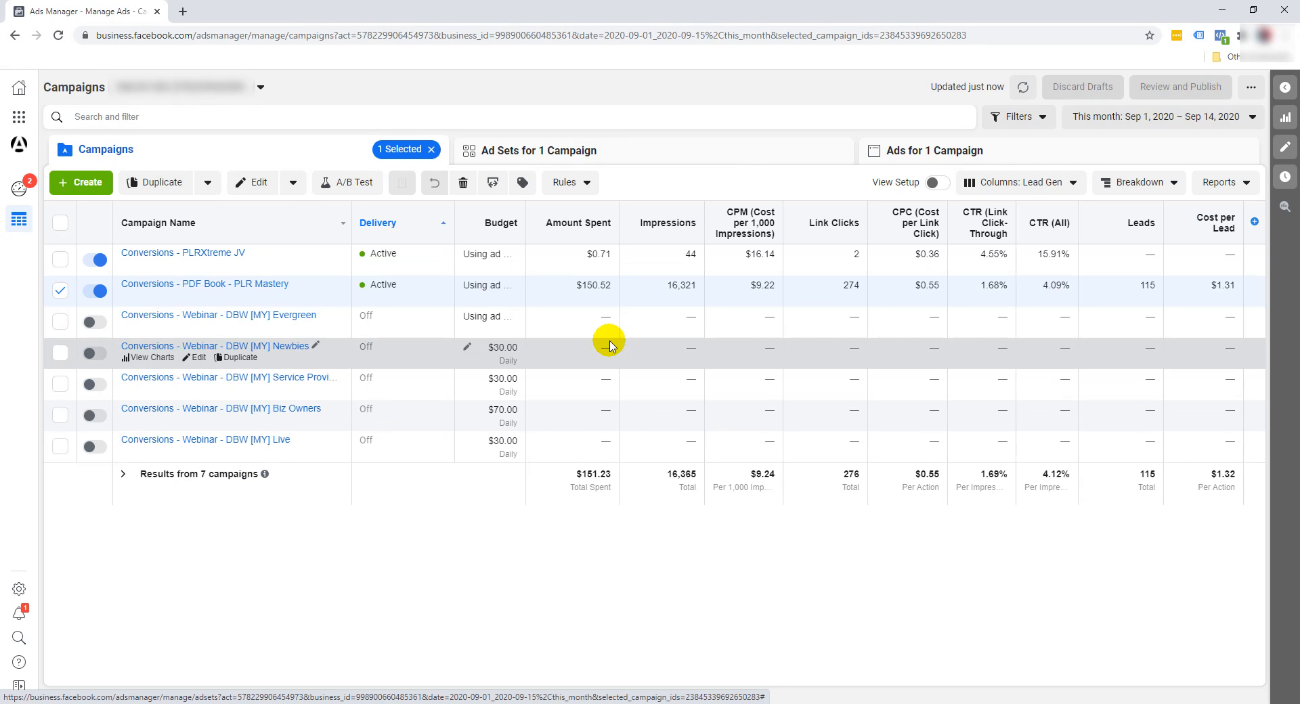
left_click(1144, 183)
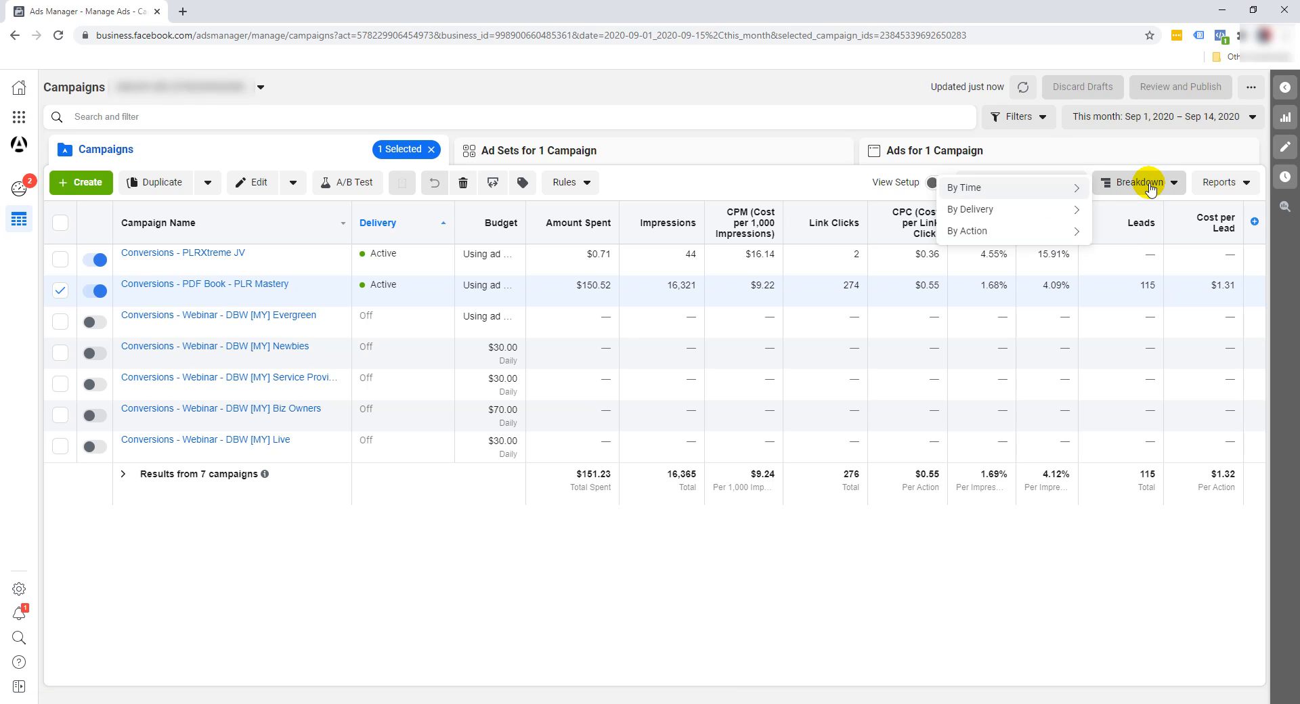
mouse_move(1052, 195)
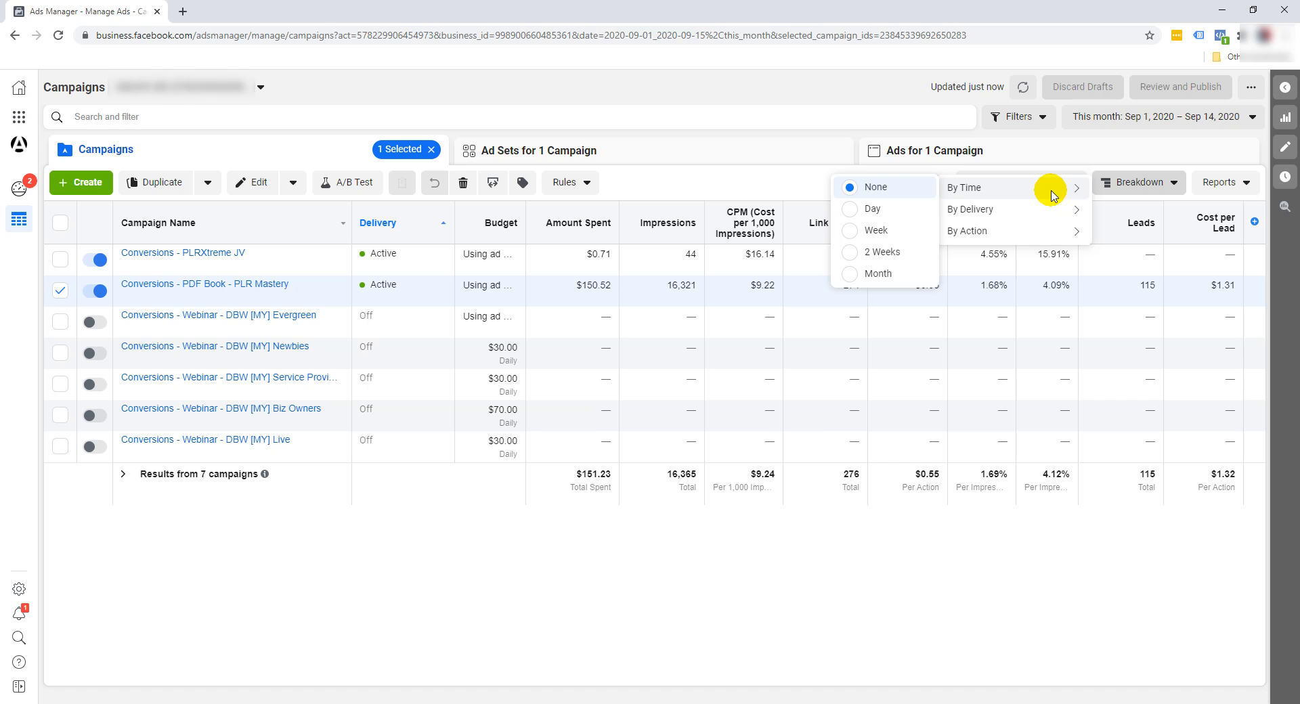
mouse_move(1056, 228)
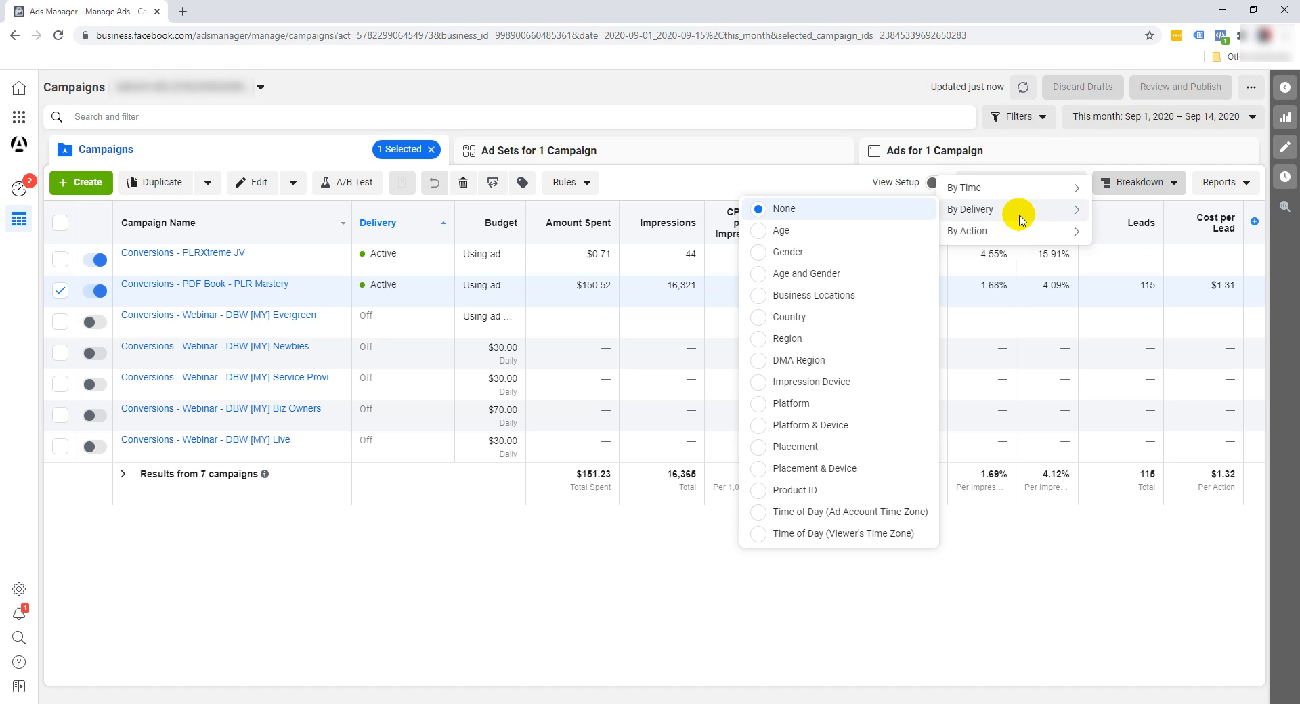
left_click(867, 234)
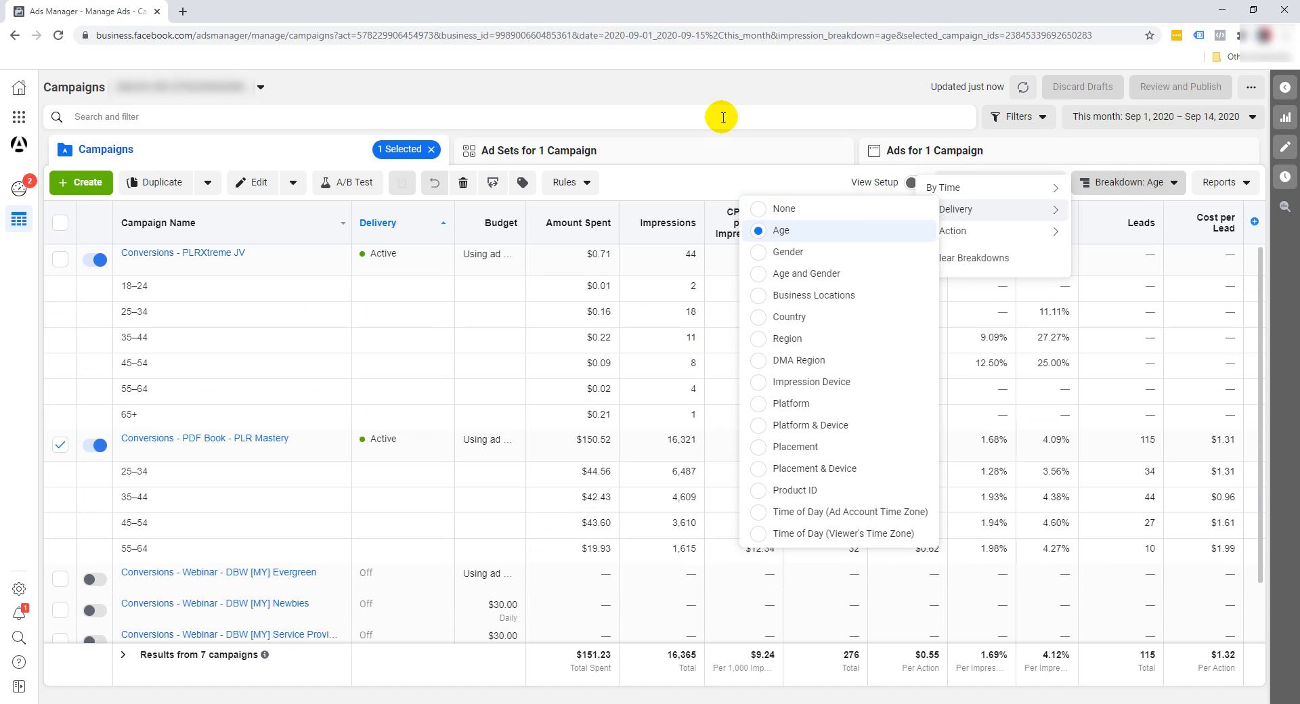
scroll(346, 349, "down", 1)
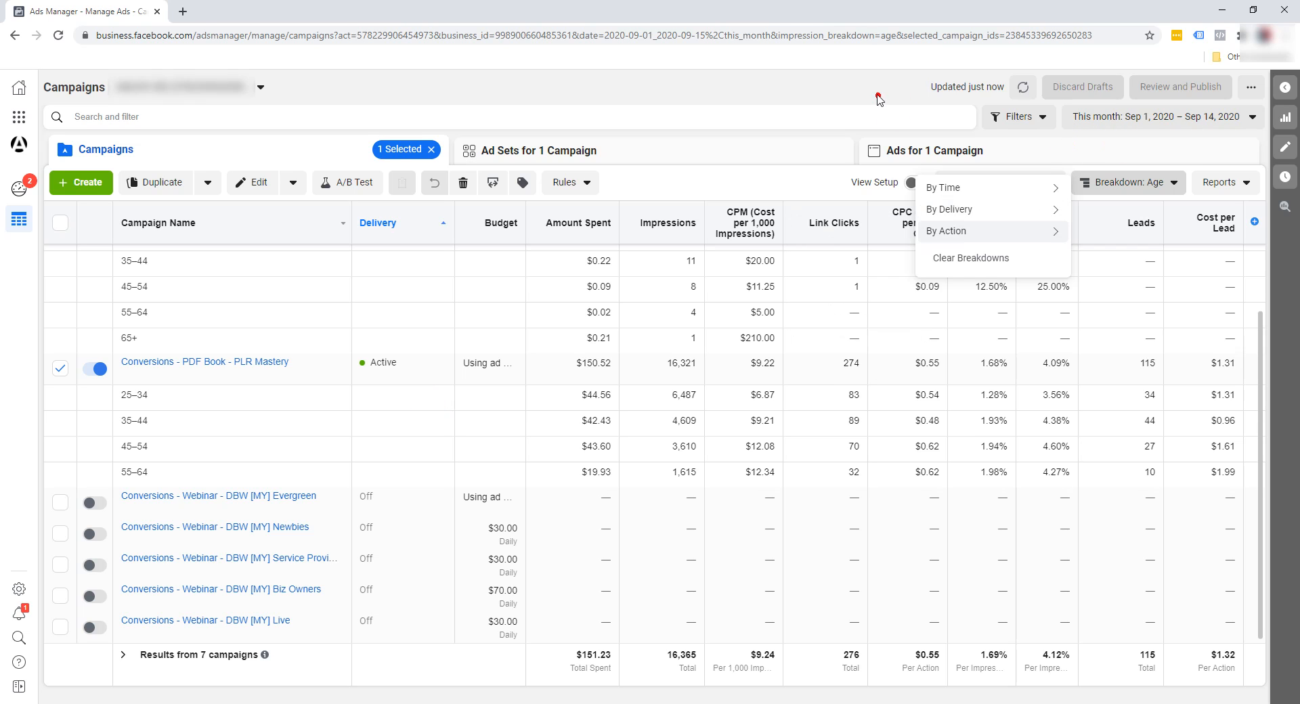
left_click(1096, 183)
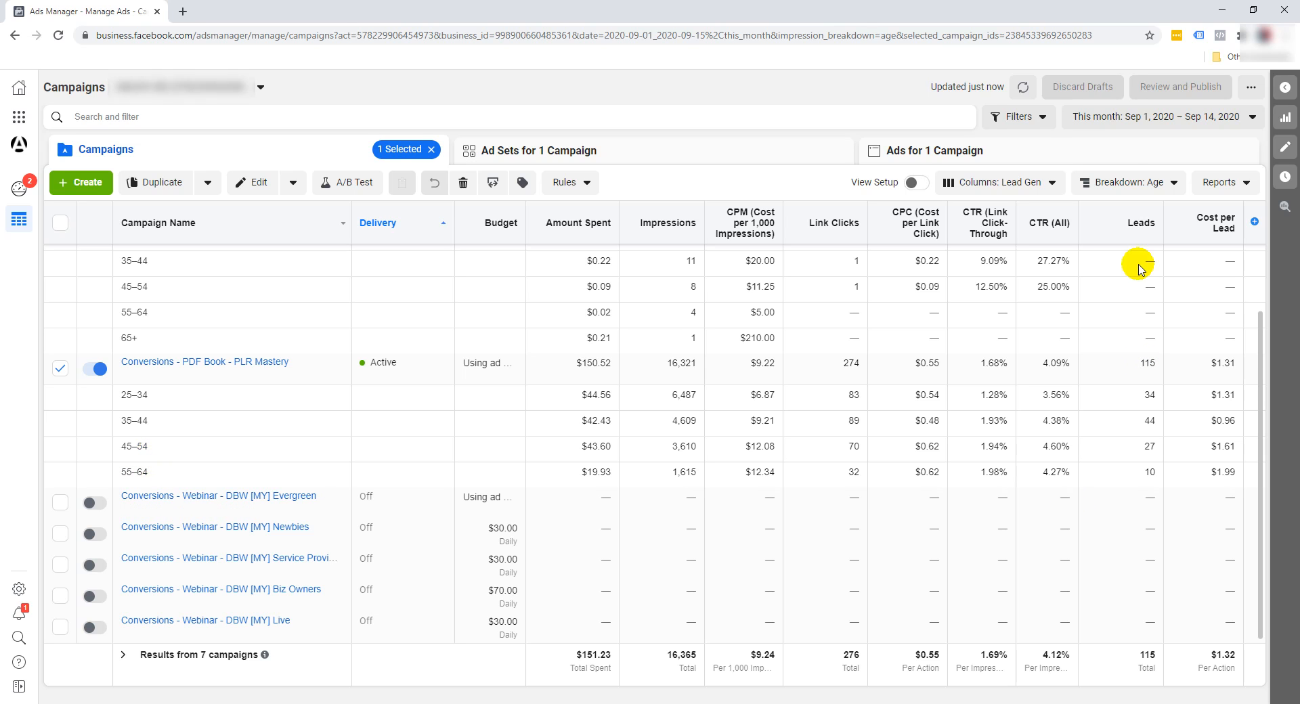
- Change the delivery breakdown of the campaign results to Gender
left_click(1140, 191)
mouse_move(956, 210)
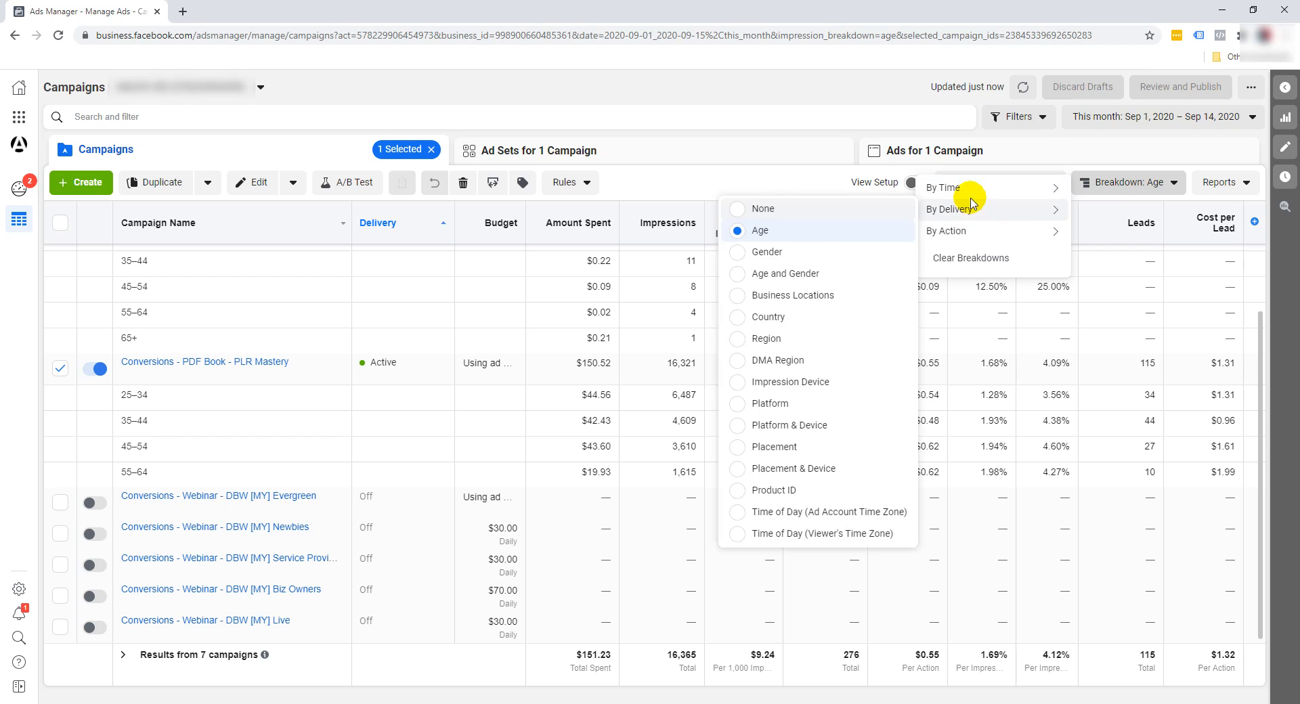
left_click(763, 255)
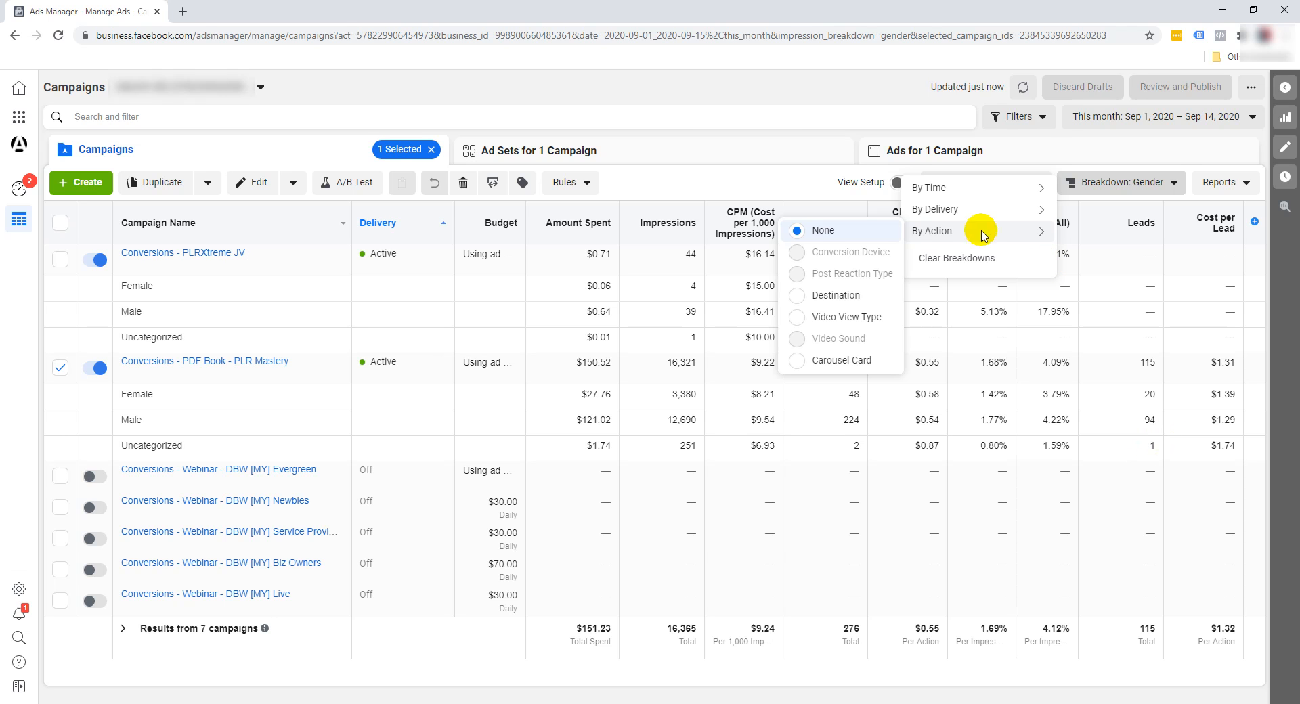
- Break down the results by country and show the ad sets of the selected PDF Book - PLR Mastery campaign
mouse_move(977, 213)
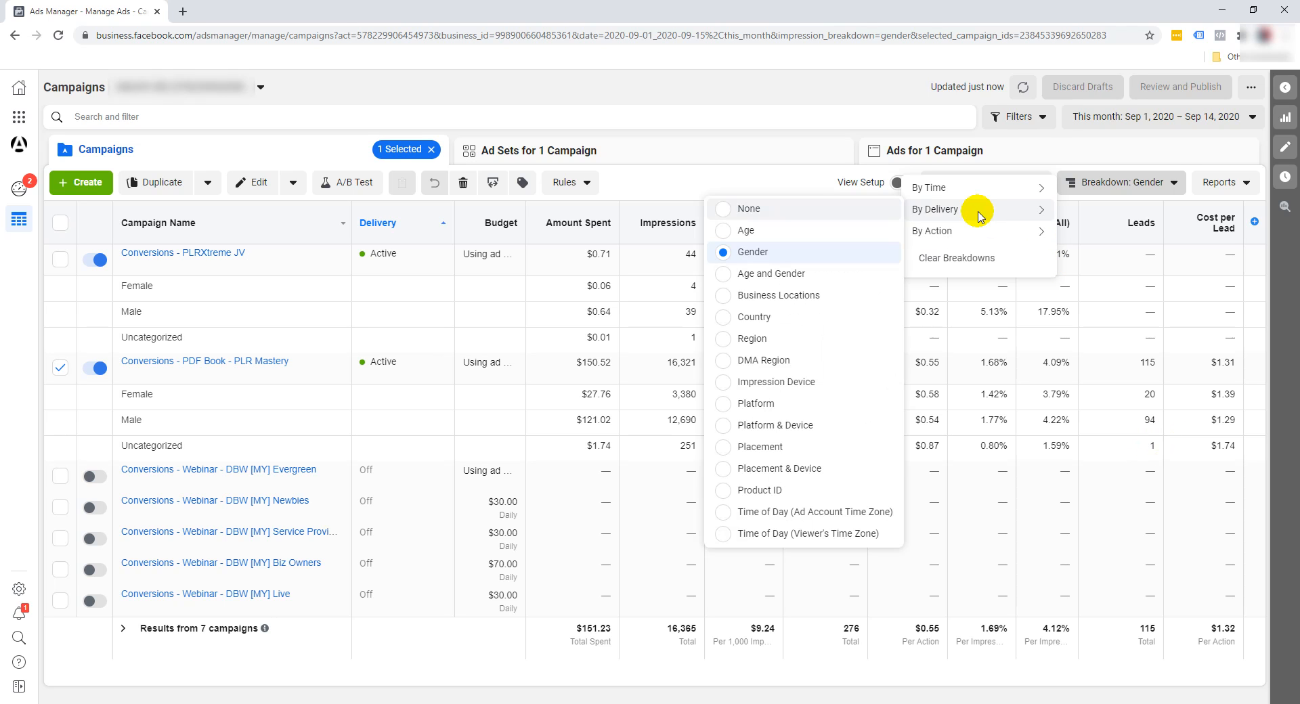
left_click(779, 316)
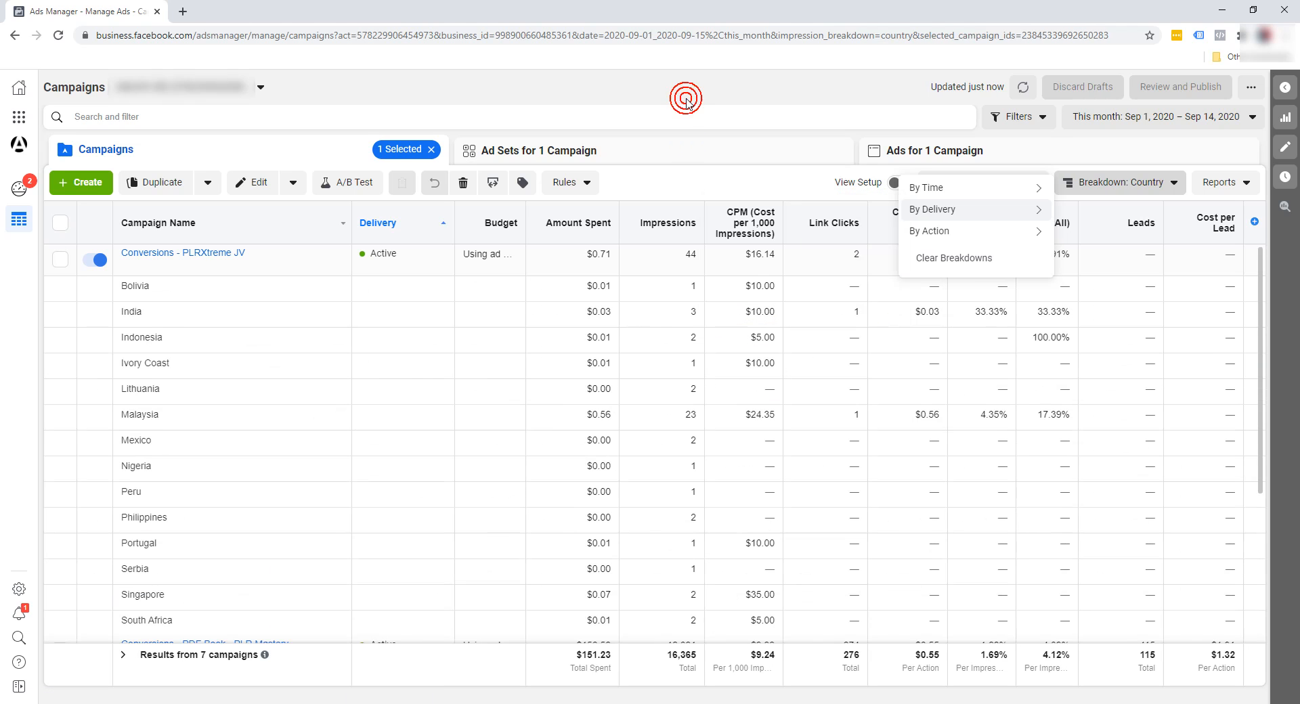
left_click(570, 150)
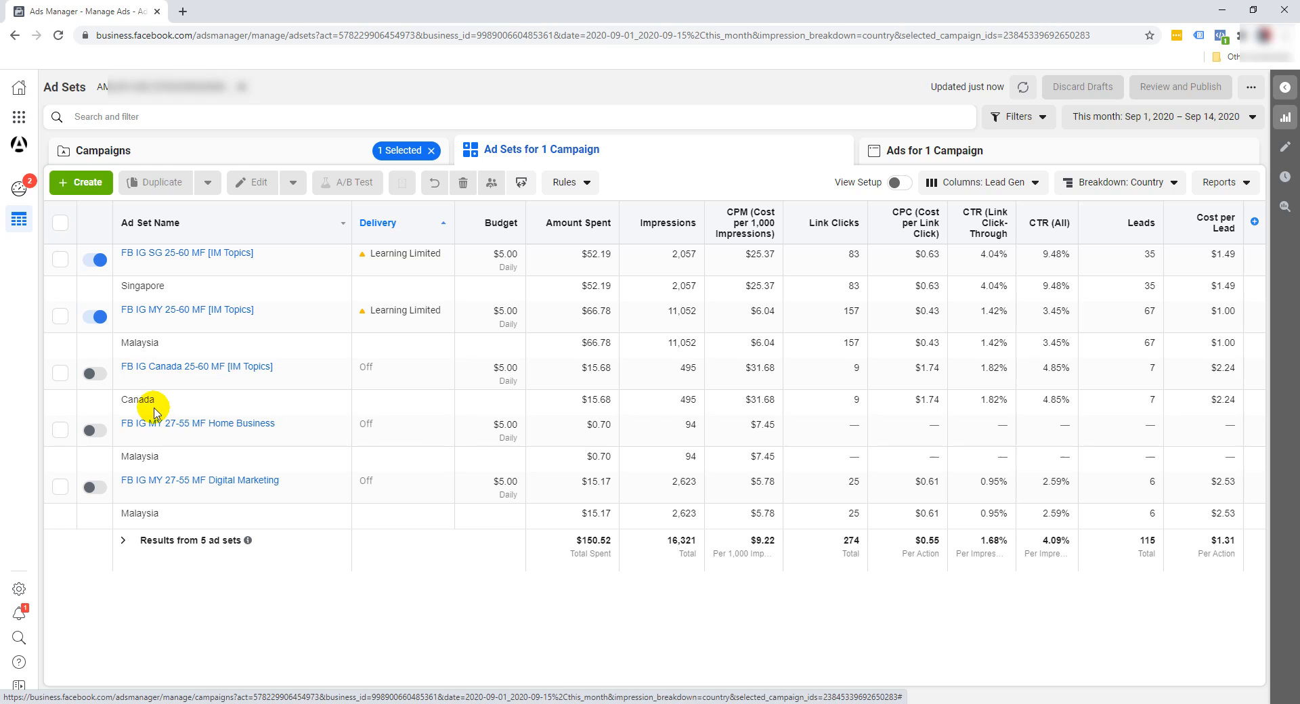
- Change the delivery breakdown of the ad sets to Region
left_click(1082, 181)
mouse_move(975, 220)
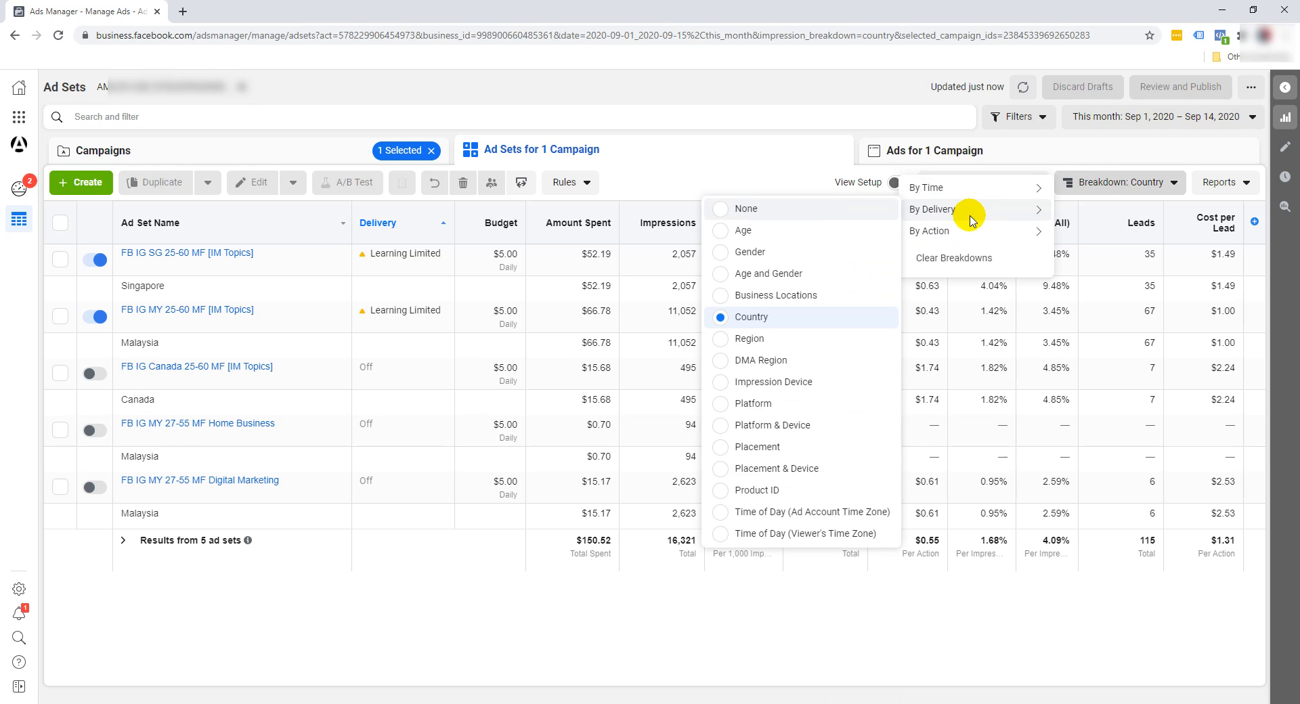
left_click(778, 342)
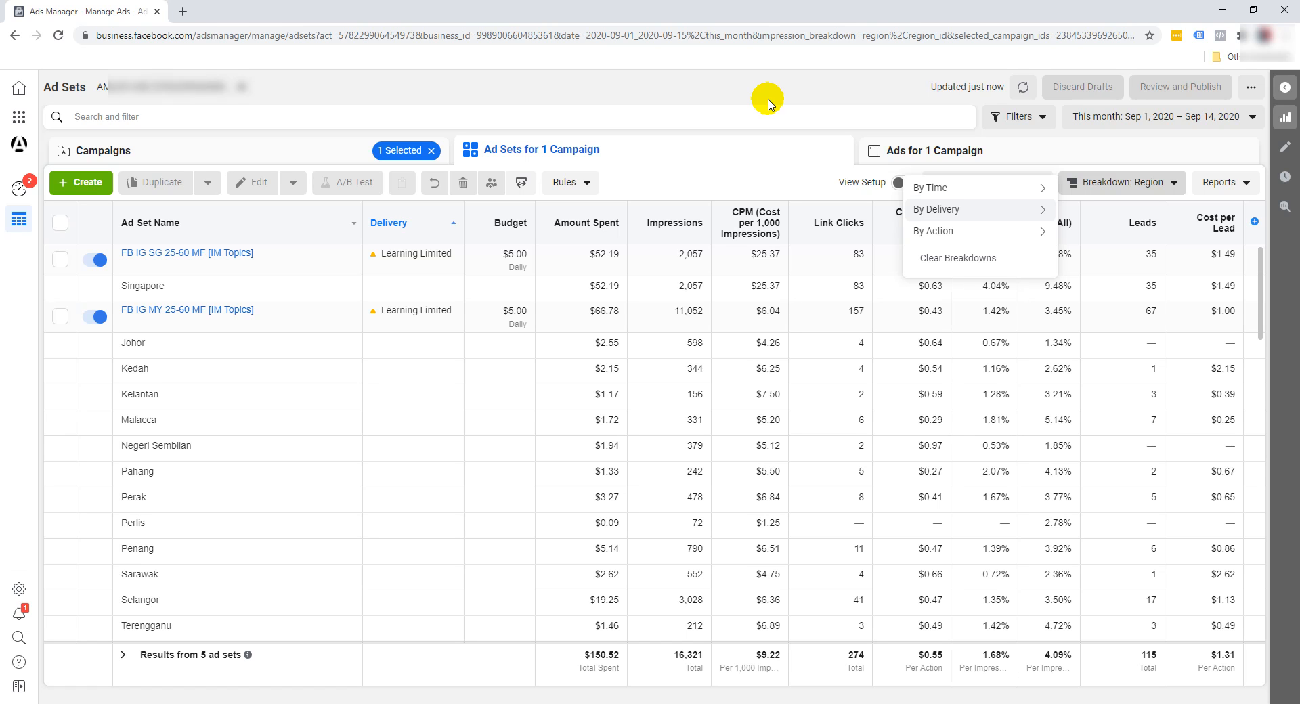
left_click(740, 88)
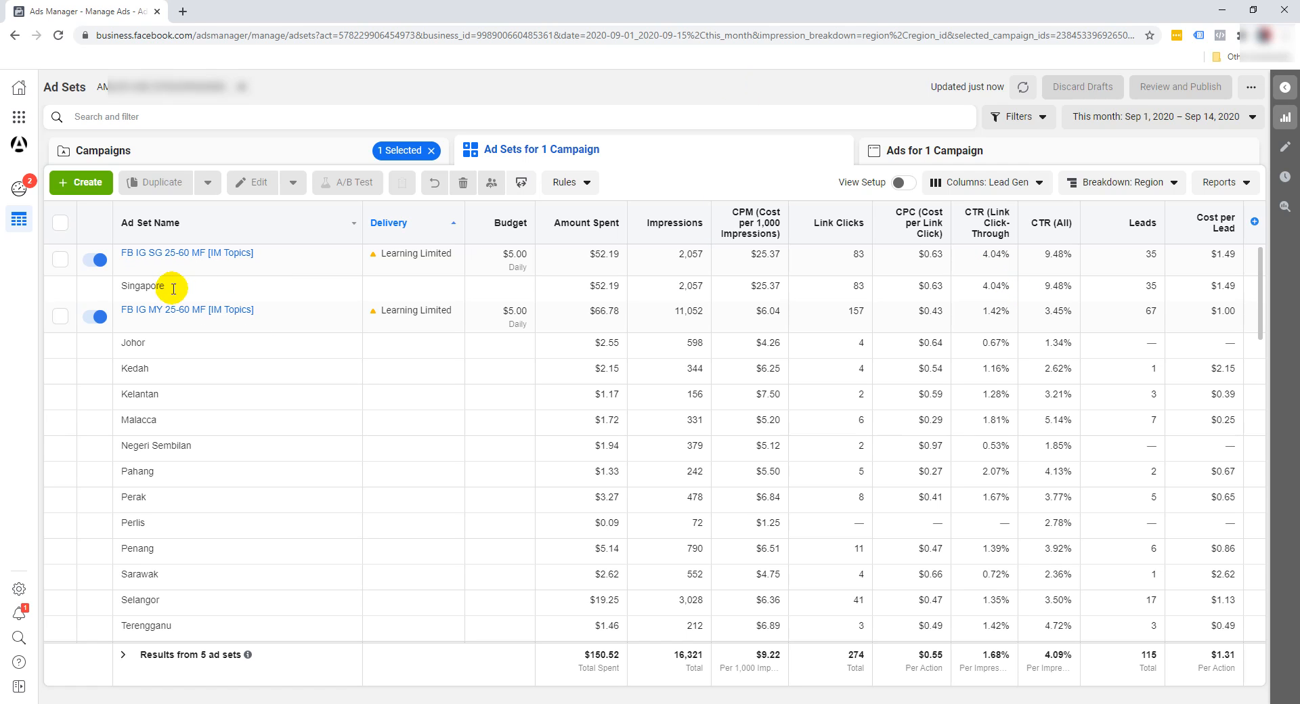
- Examine the leads and cost per lead for each region in the Malaysia and Canada ad sets
mouse_move(261, 331)
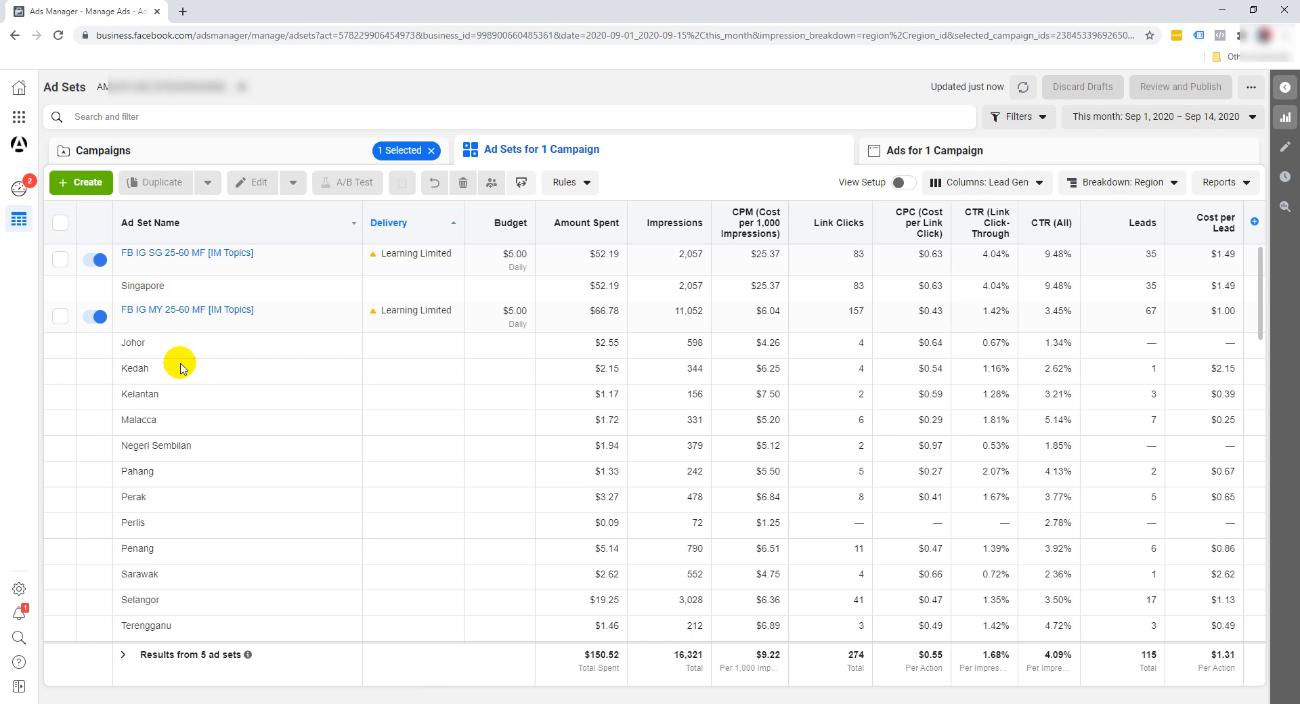
scroll(221, 384, "down", 1)
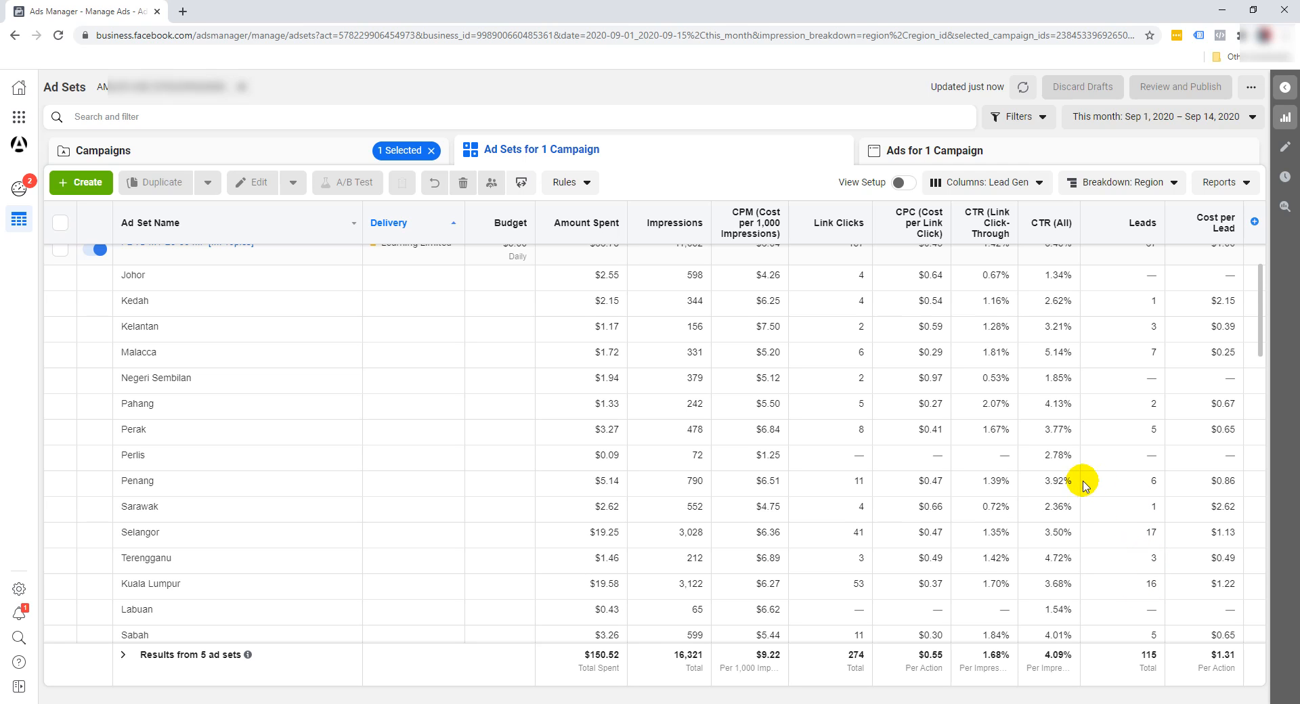
scroll(1121, 500, "down", 2)
scroll(1122, 496, "down", 1)
scroll(1121, 496, "down", 3)
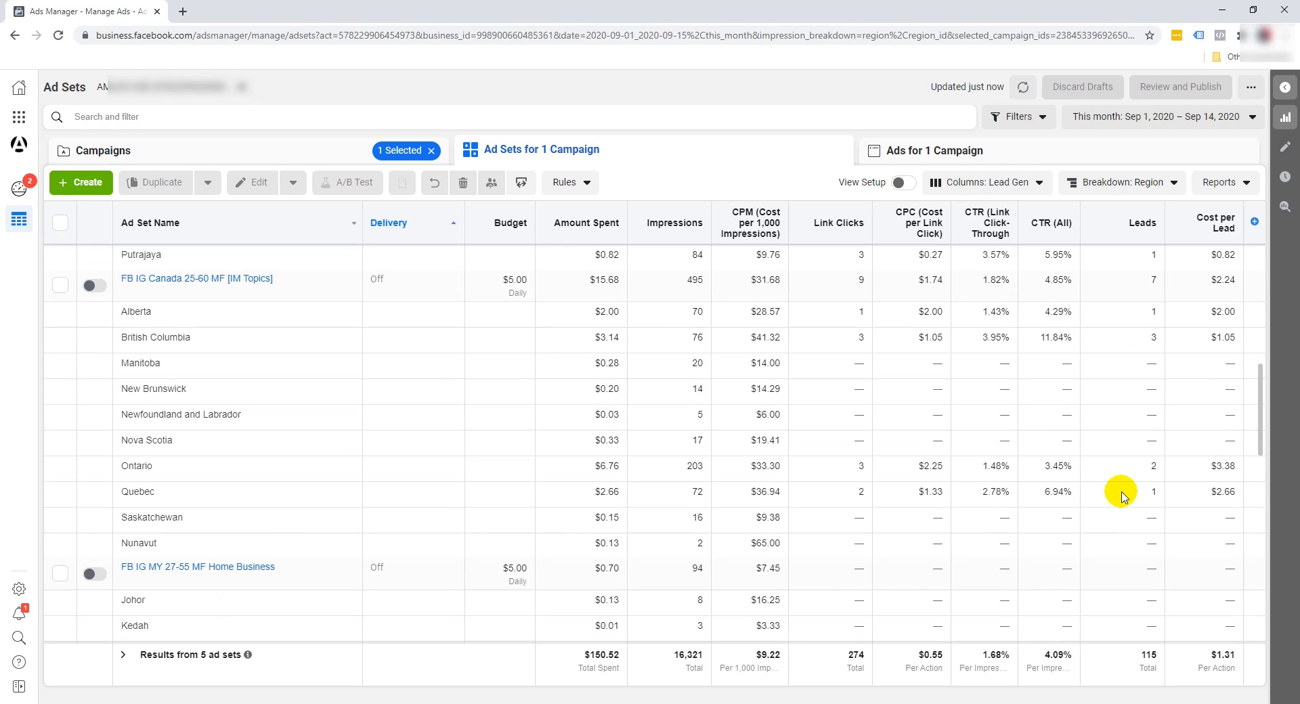
scroll(1010, 374, "up", 1)
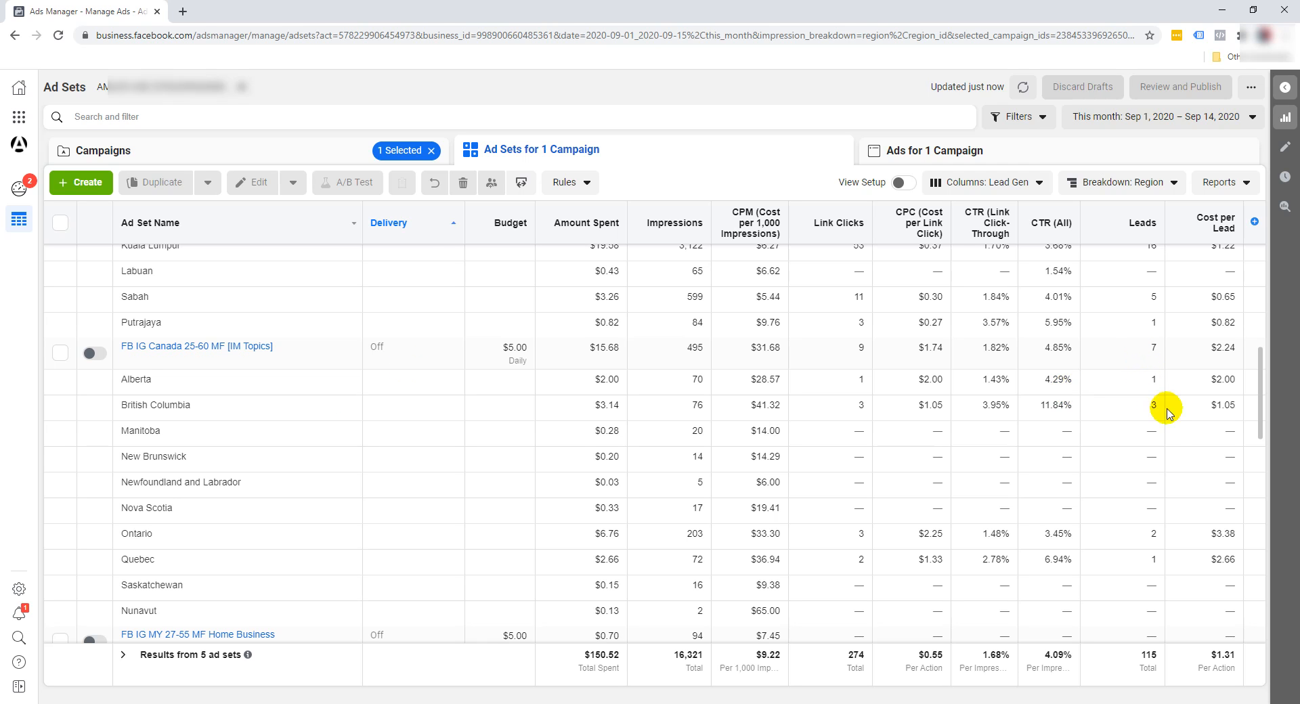
scroll(1134, 508, "up", 6)
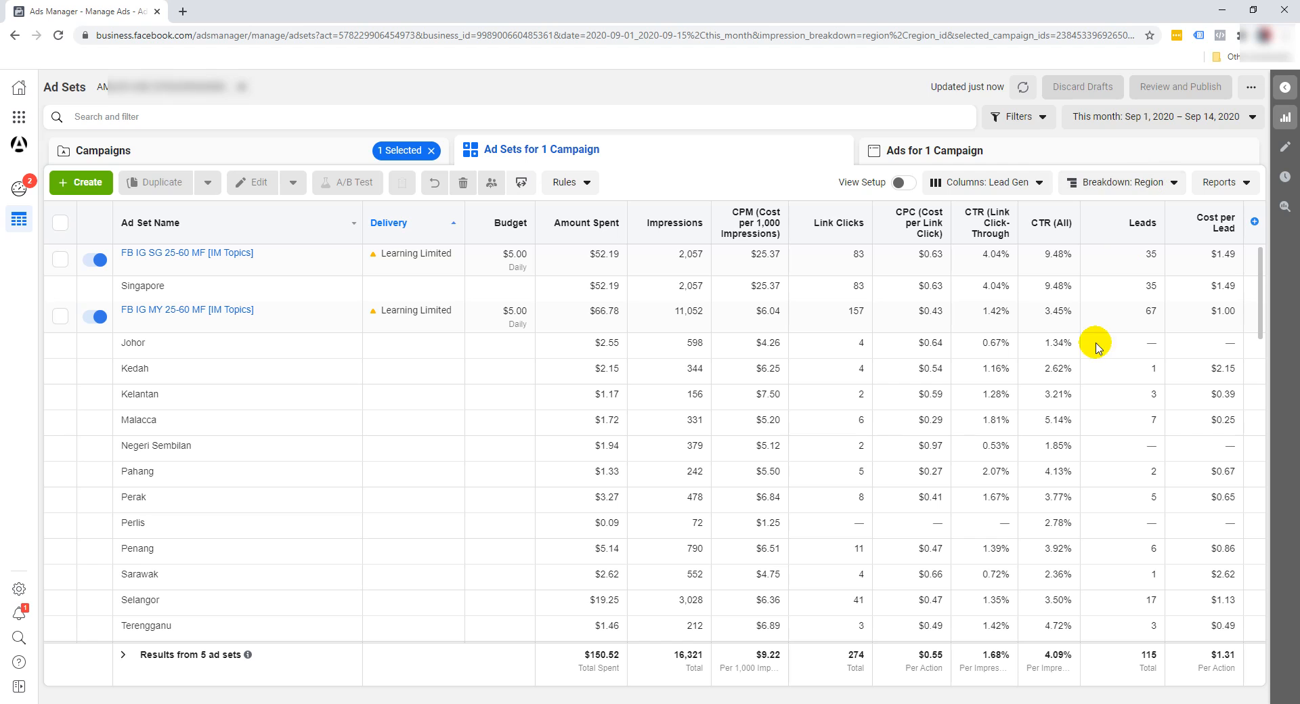
- Break down the ad set results by platform and return to the campaign level with that breakdown
left_click(1103, 184)
mouse_move(987, 218)
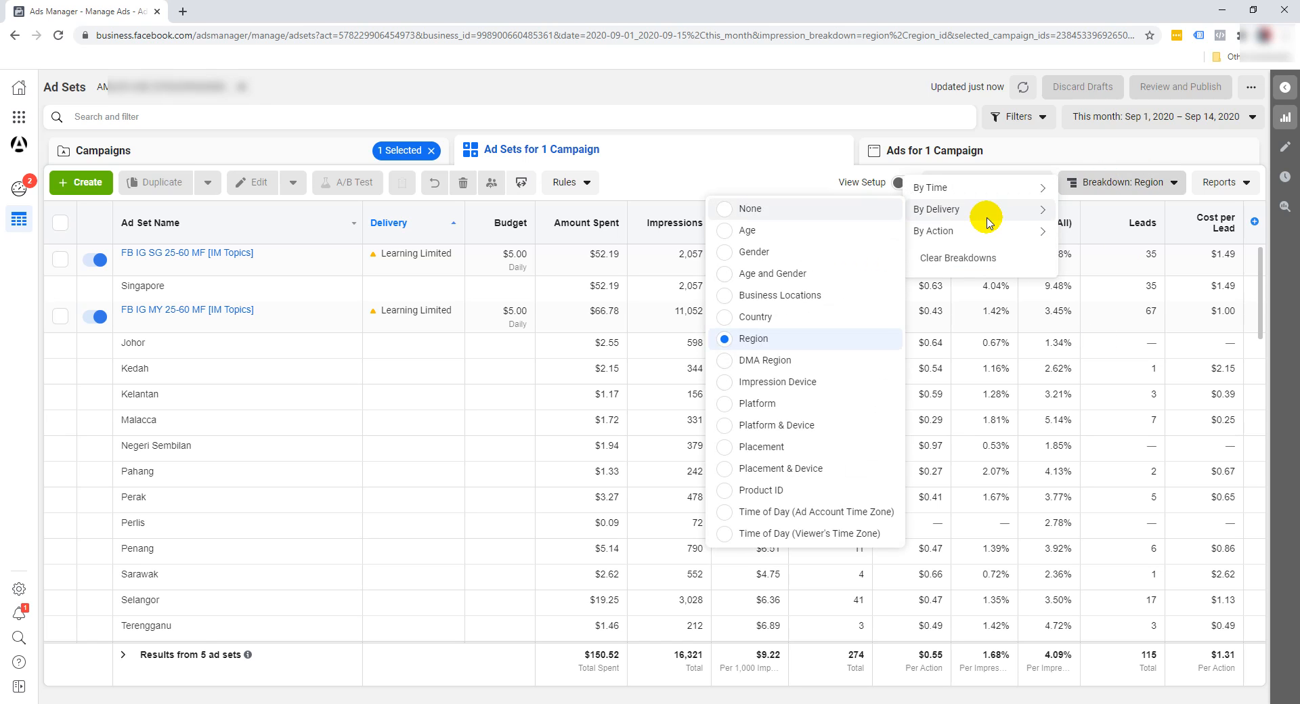
left_click(783, 411)
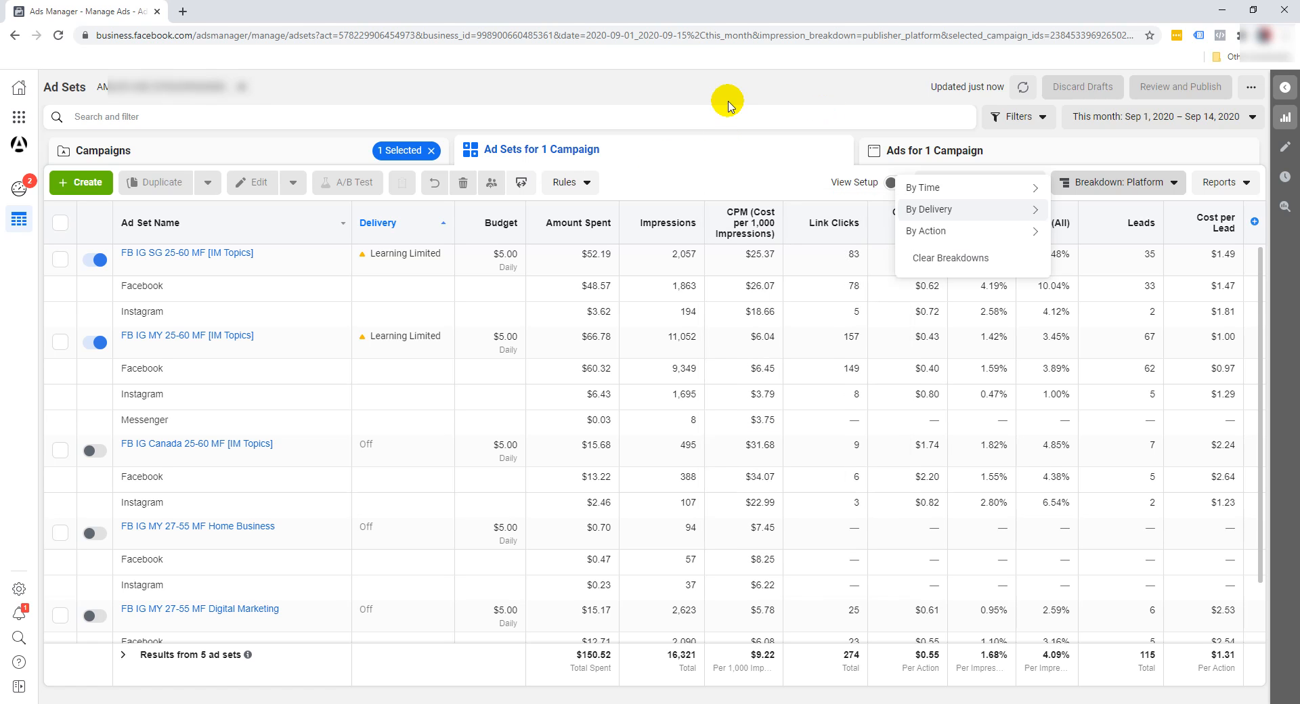
left_click(207, 144)
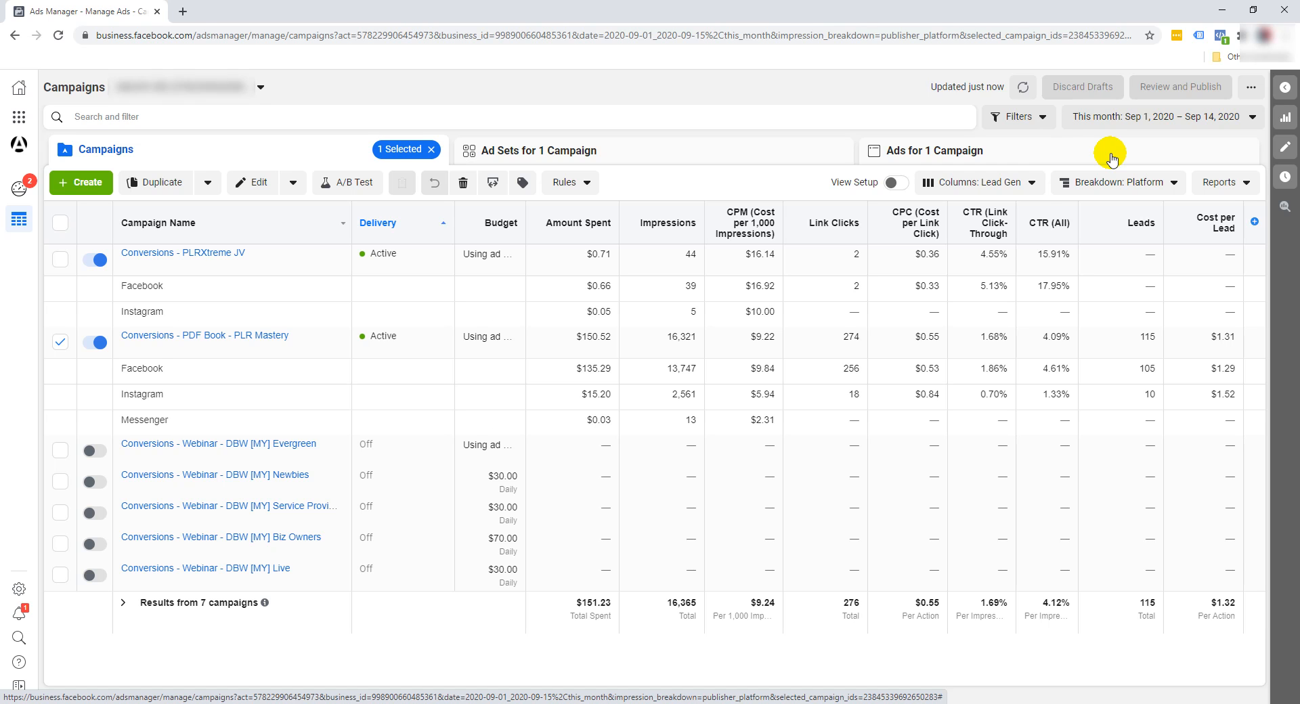
- Change the delivery breakdown of the campaign results to Impression Device
left_click(1124, 182)
mouse_move(946, 214)
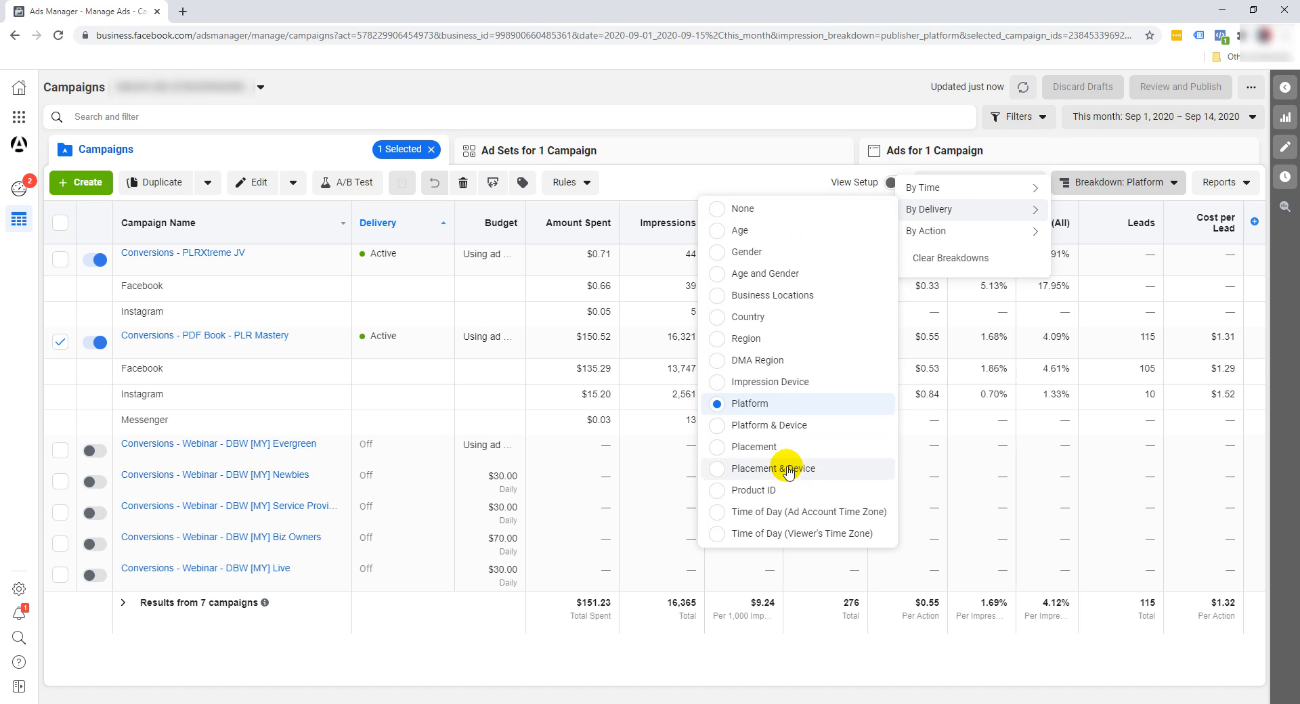
left_click(783, 385)
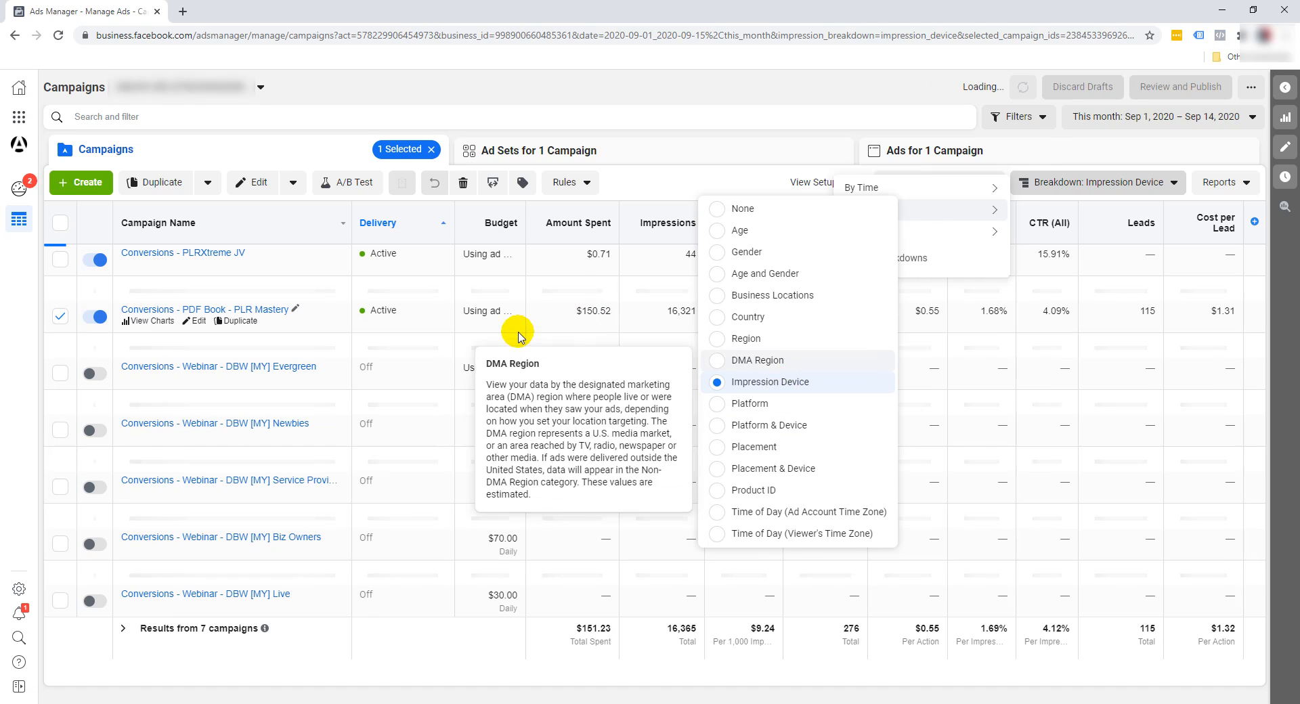
left_click(828, 103)
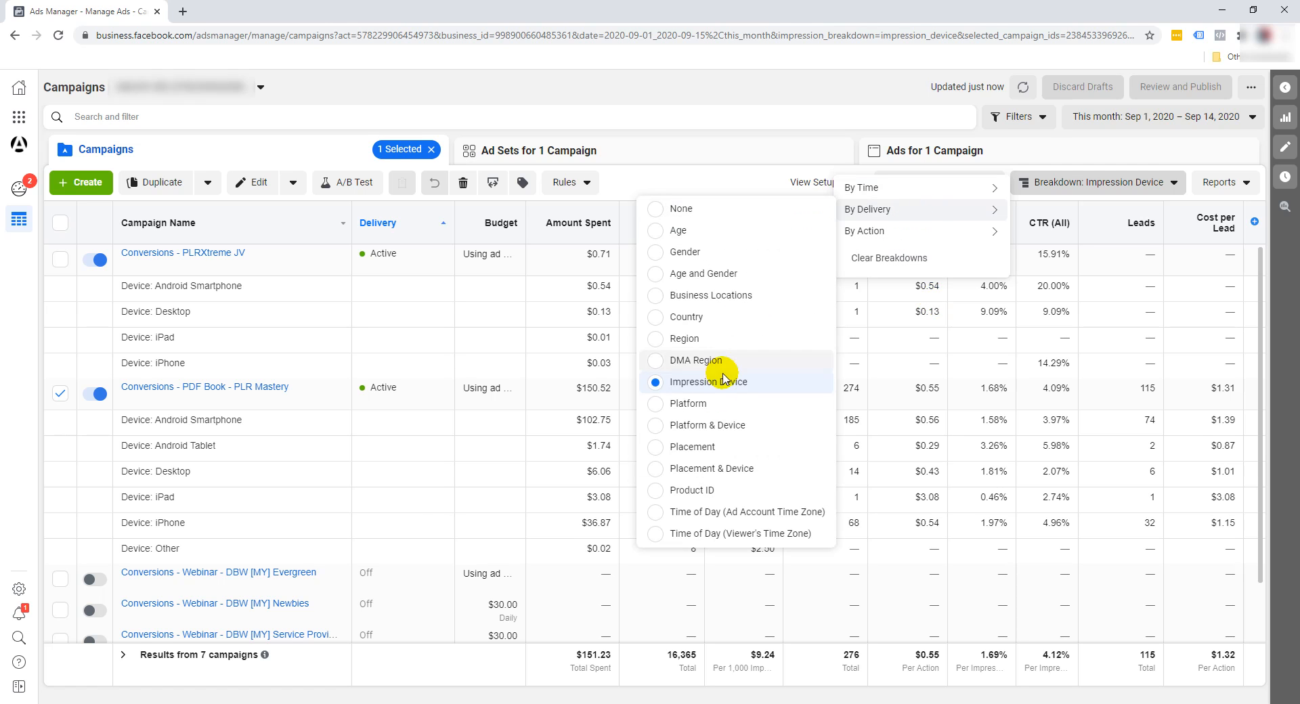
- Break down the campaign results by Time of Day (Viewer's Time Zone)
left_click(768, 533)
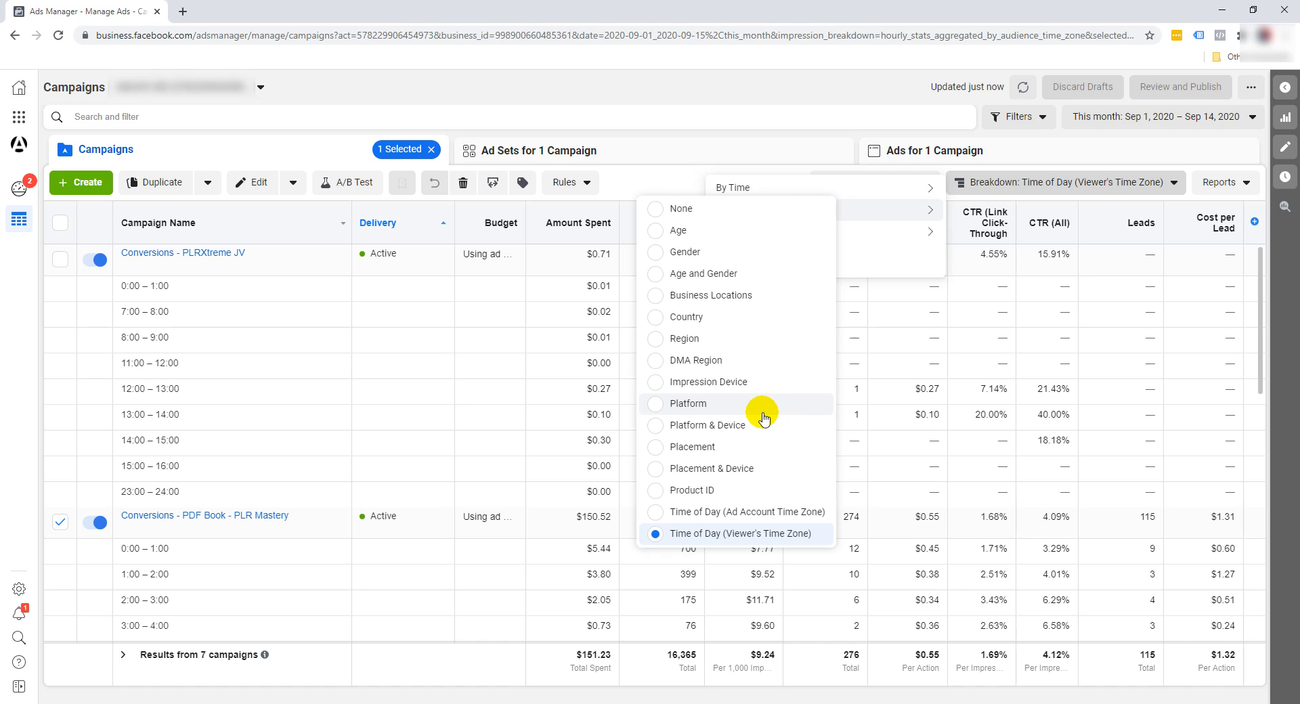
scroll(988, 513, "down", 1)
left_click(1041, 182)
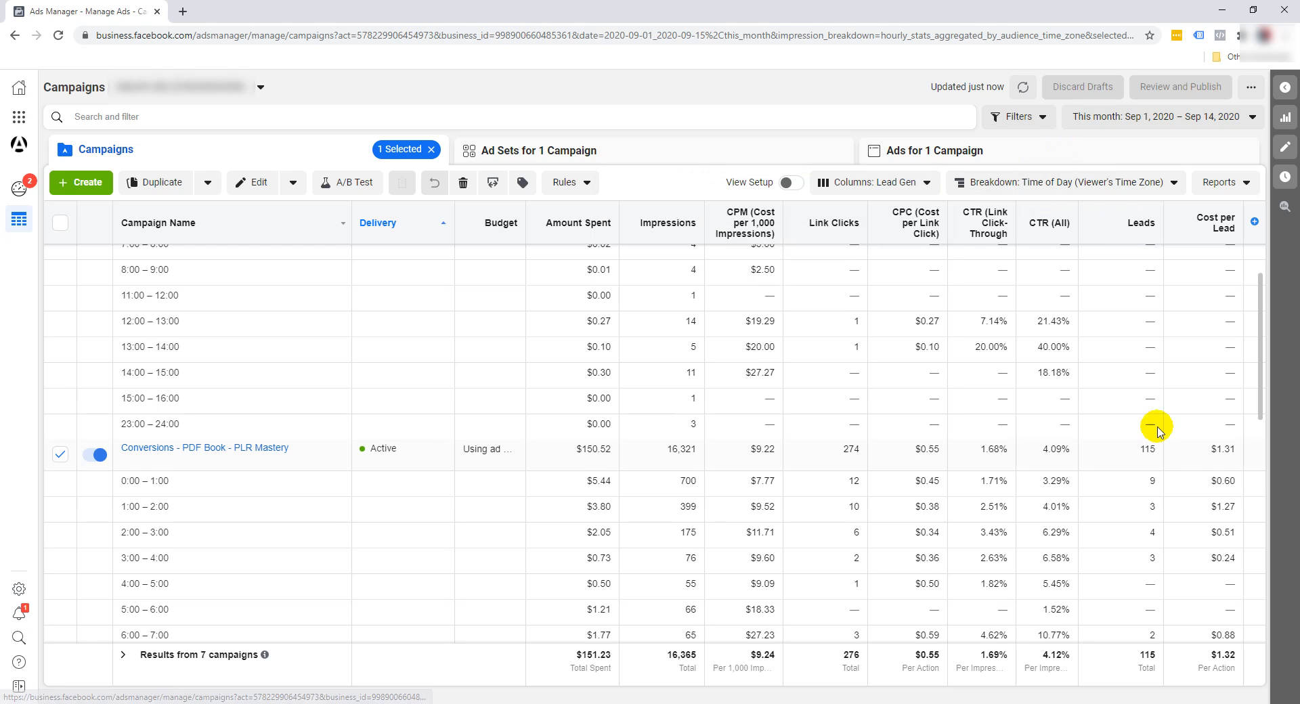
- Examine the hourly leads and cost per lead of the PDF Book - PLR Mastery campaign
scroll(1127, 511, "down", 1)
scroll(1127, 509, "down", 3)
scroll(1125, 499, "down", 3)
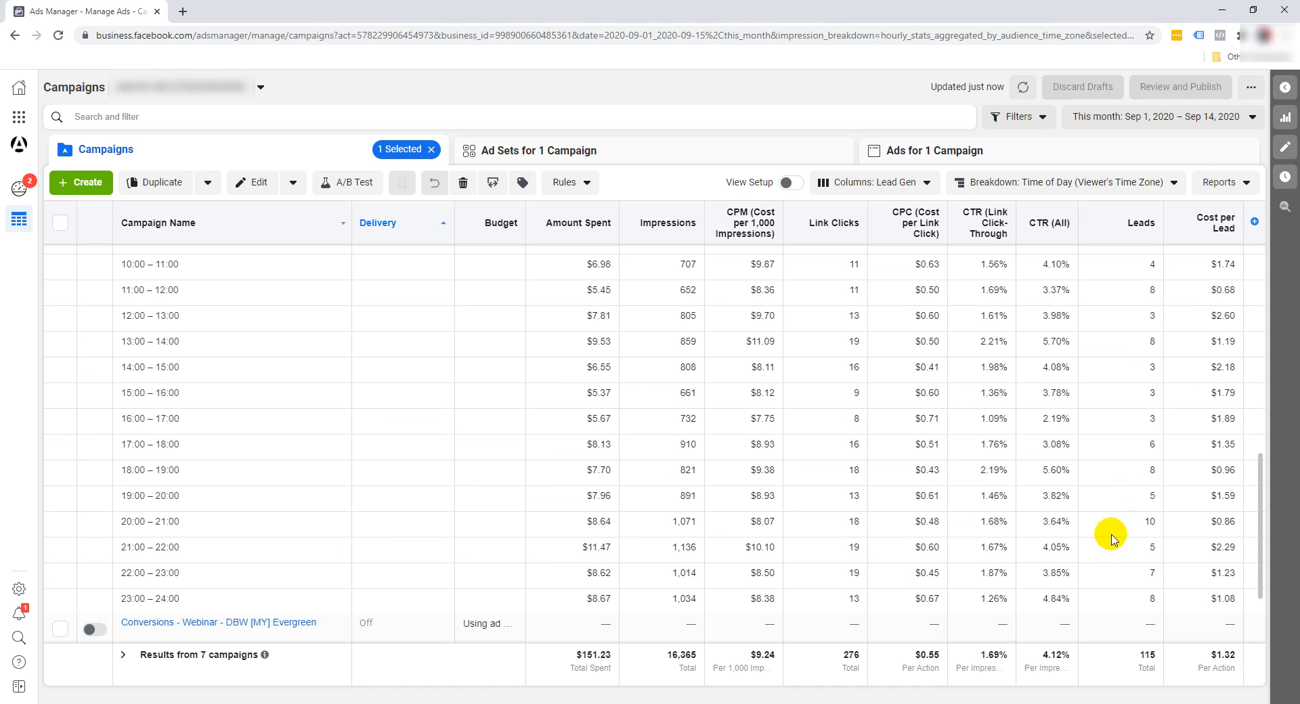
scroll(1120, 522, "up", 5)
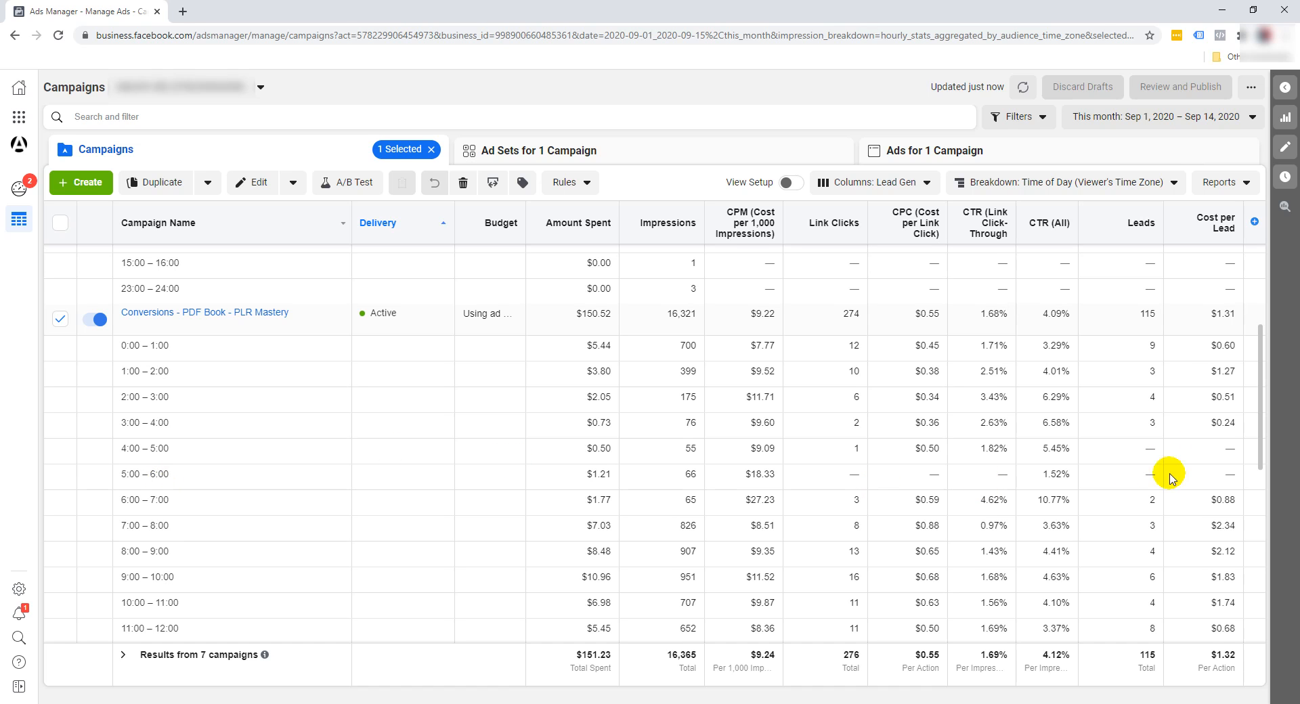
scroll(1144, 480, "down", 4)
scroll(1149, 482, "down", 3)
scroll(1146, 478, "up", 3)
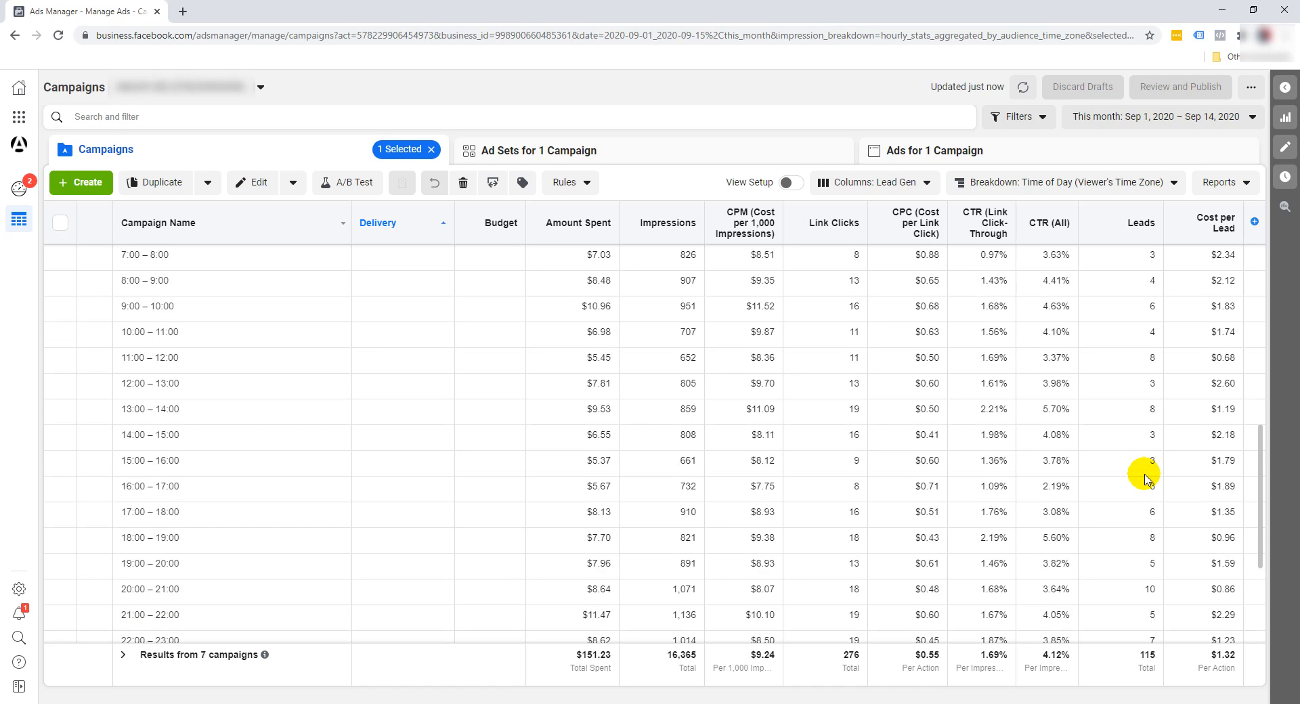
scroll(1145, 479, "up", 4)
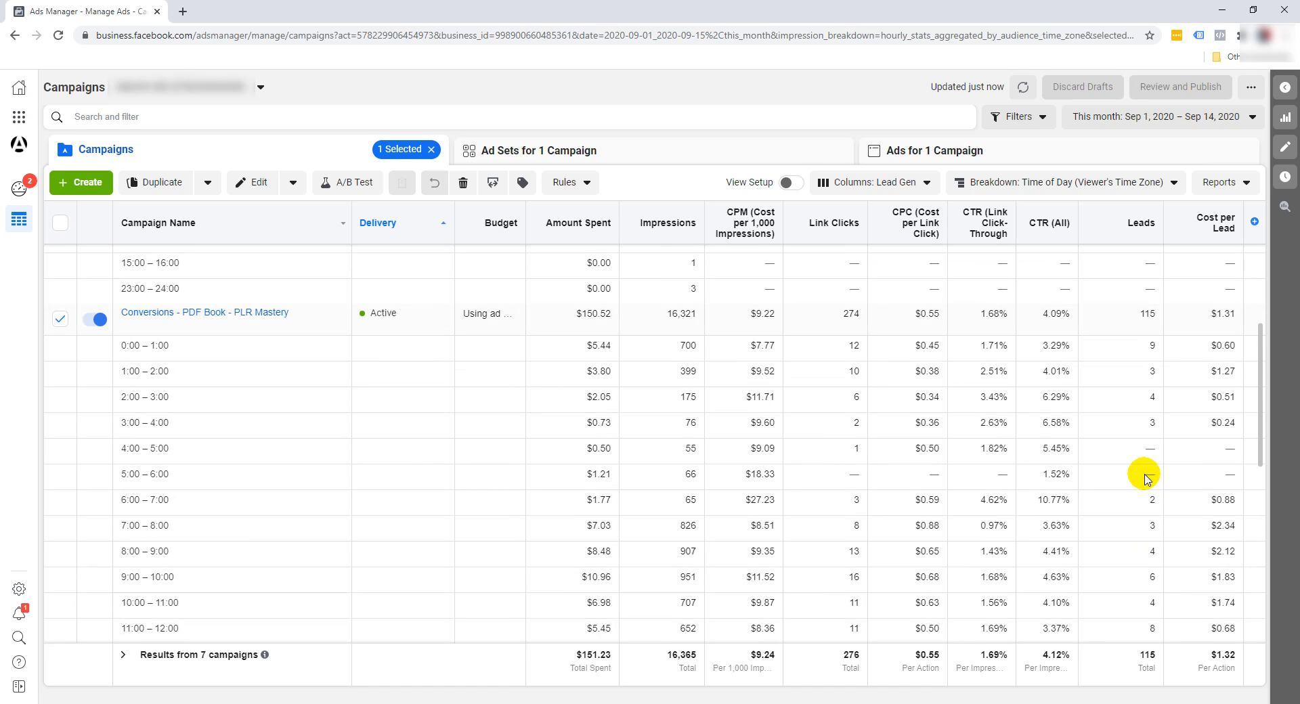
scroll(1145, 479, "up", 2)
- Add a Day time breakdown to the campaign results alongside the Time of Day (Viewer's Time Zone) breakdown
left_click(1023, 183)
mouse_move(863, 218)
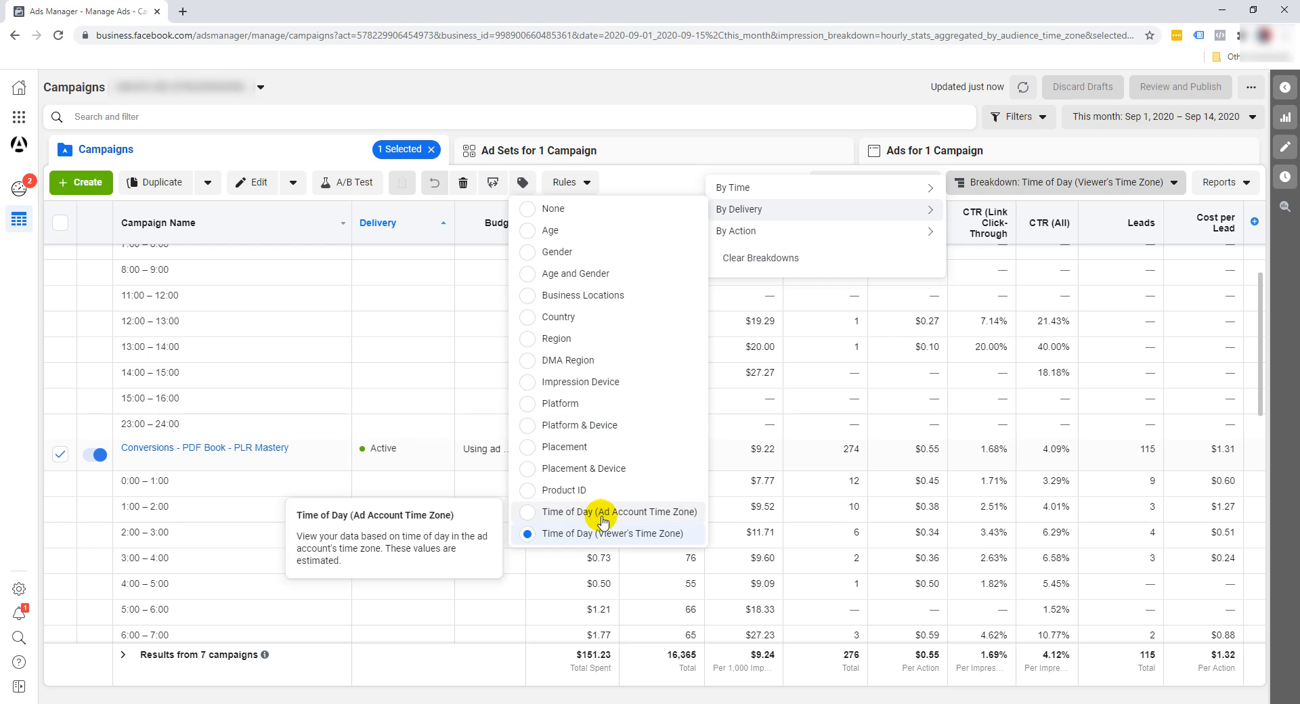
mouse_move(775, 196)
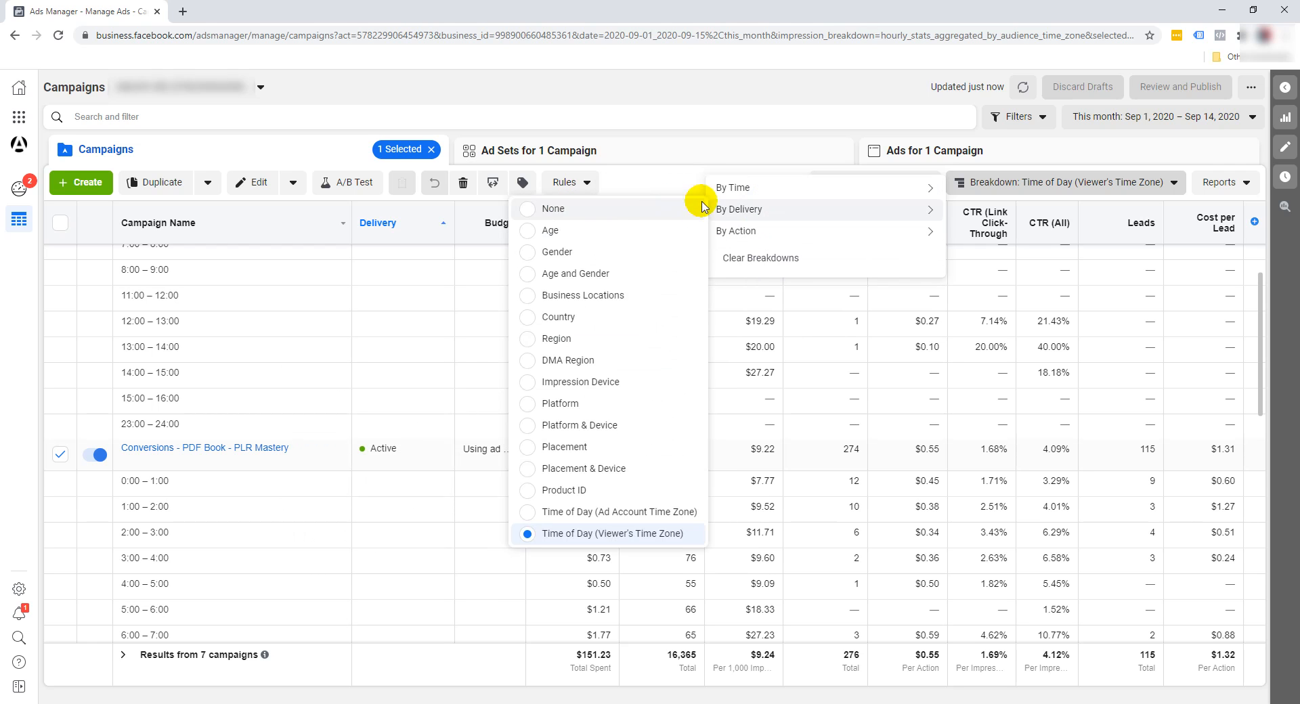
left_click(670, 209)
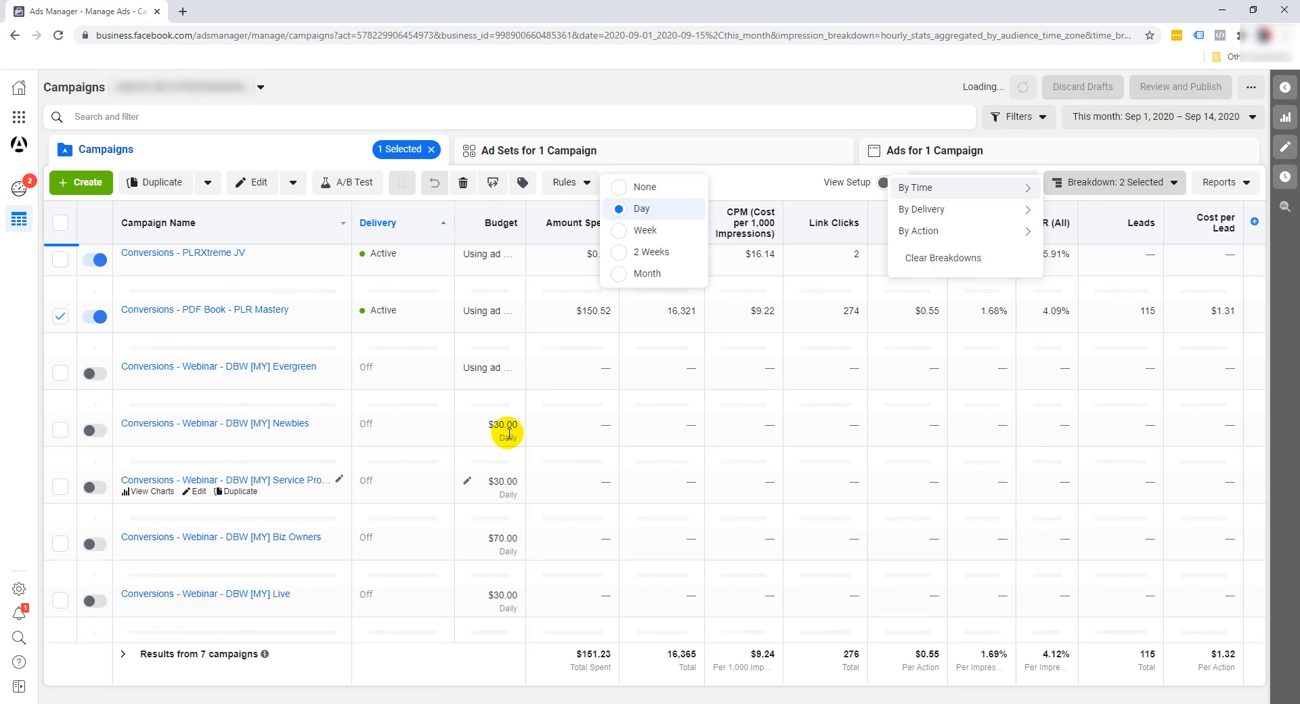
scroll(751, 514, "down", 2)
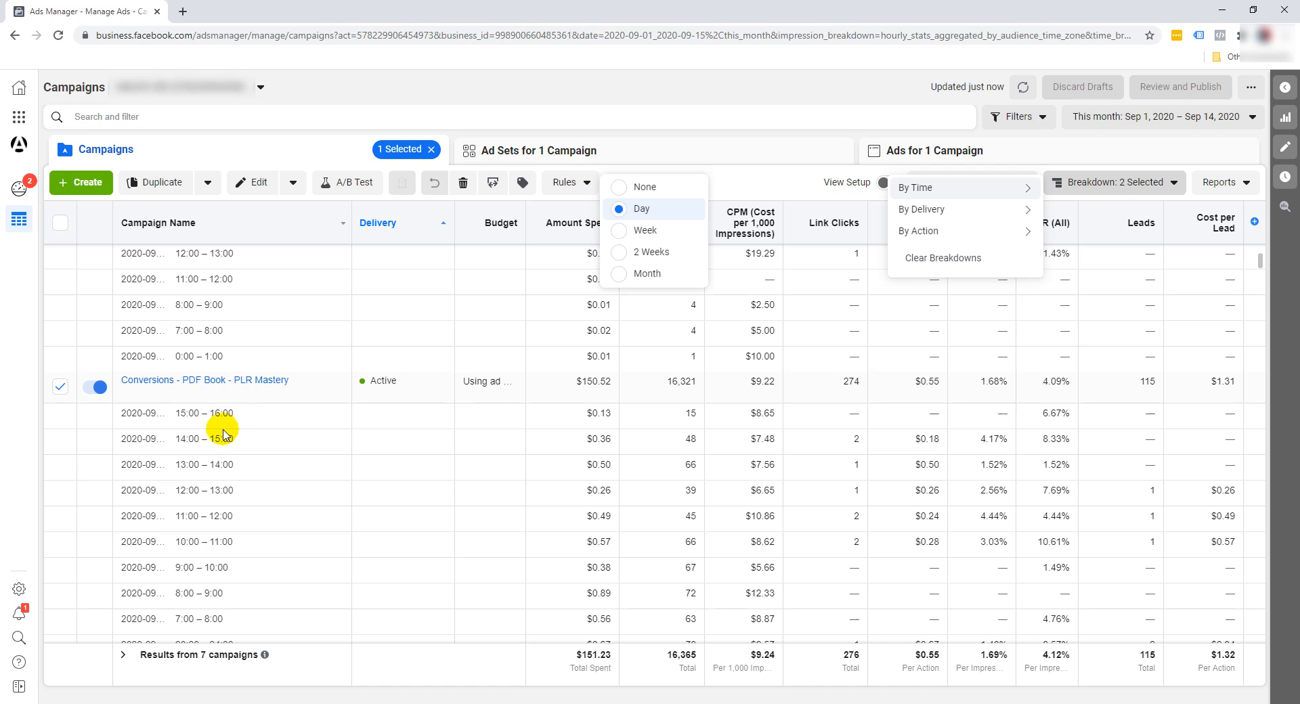
- Reset both the time and the delivery breakdown of the campaign results to None
mouse_move(972, 221)
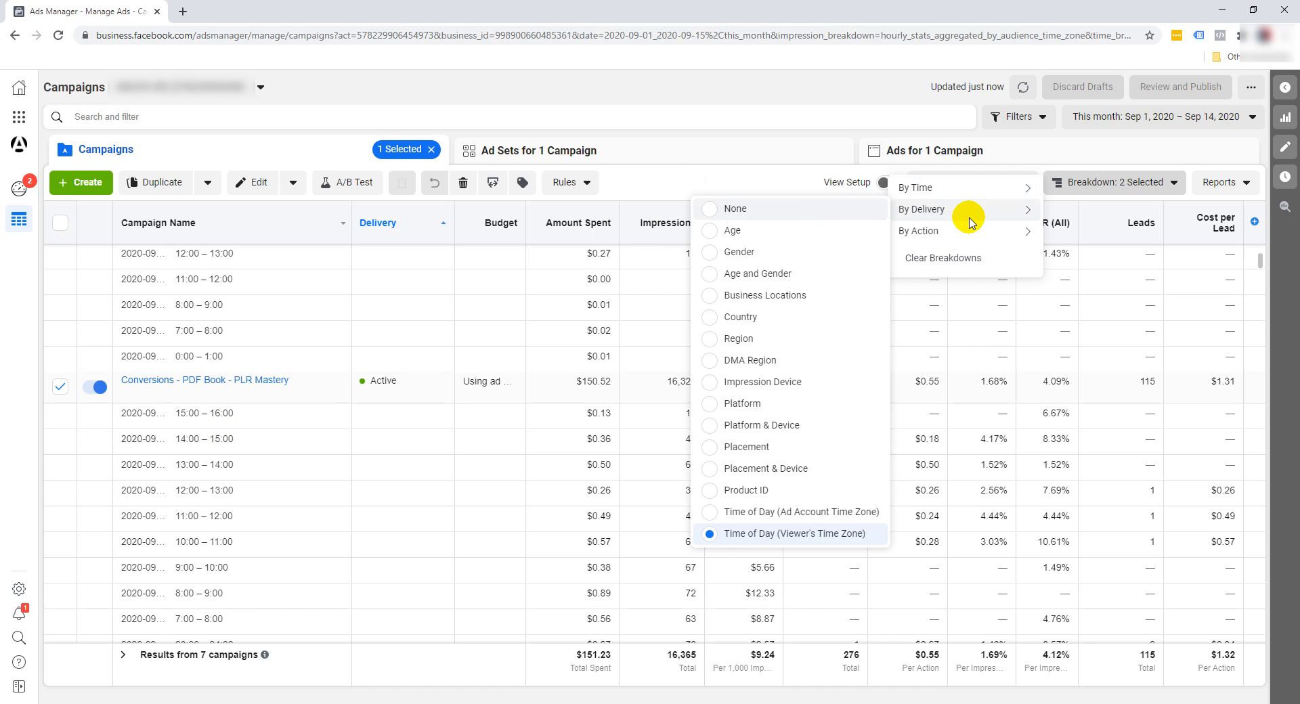
left_click(865, 187)
mouse_move(900, 207)
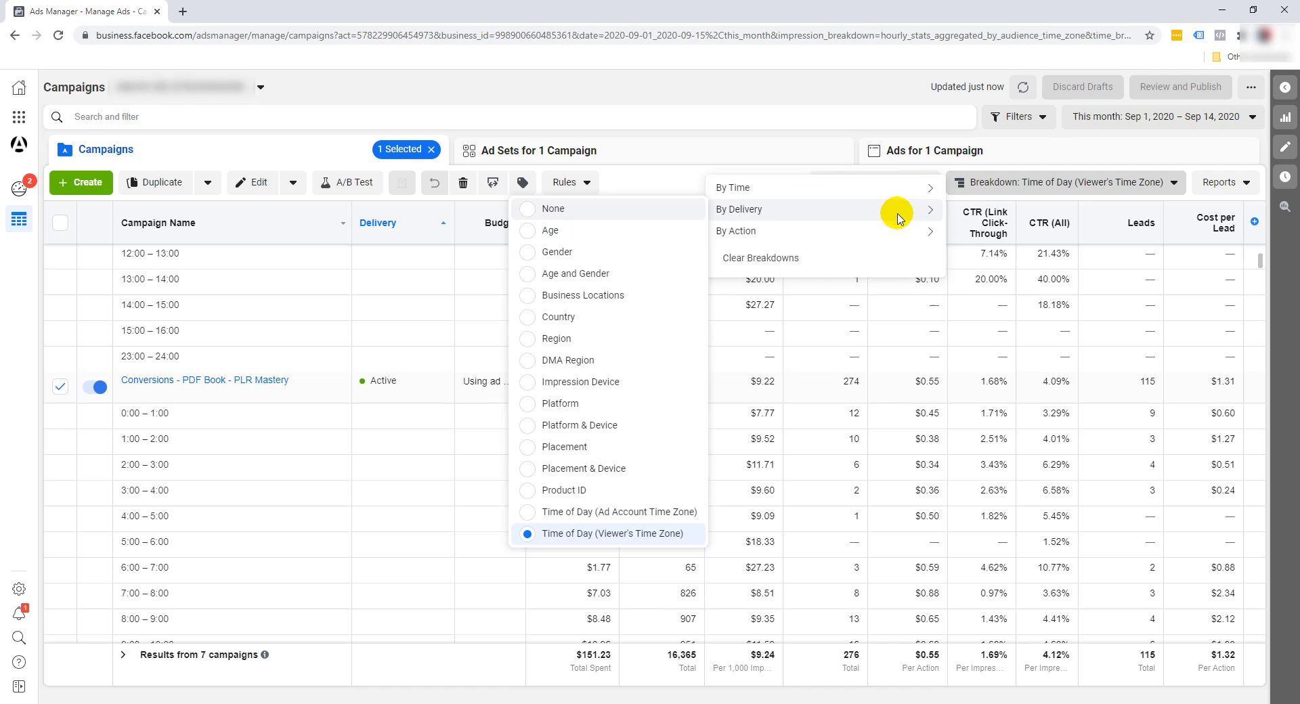
left_click(660, 210)
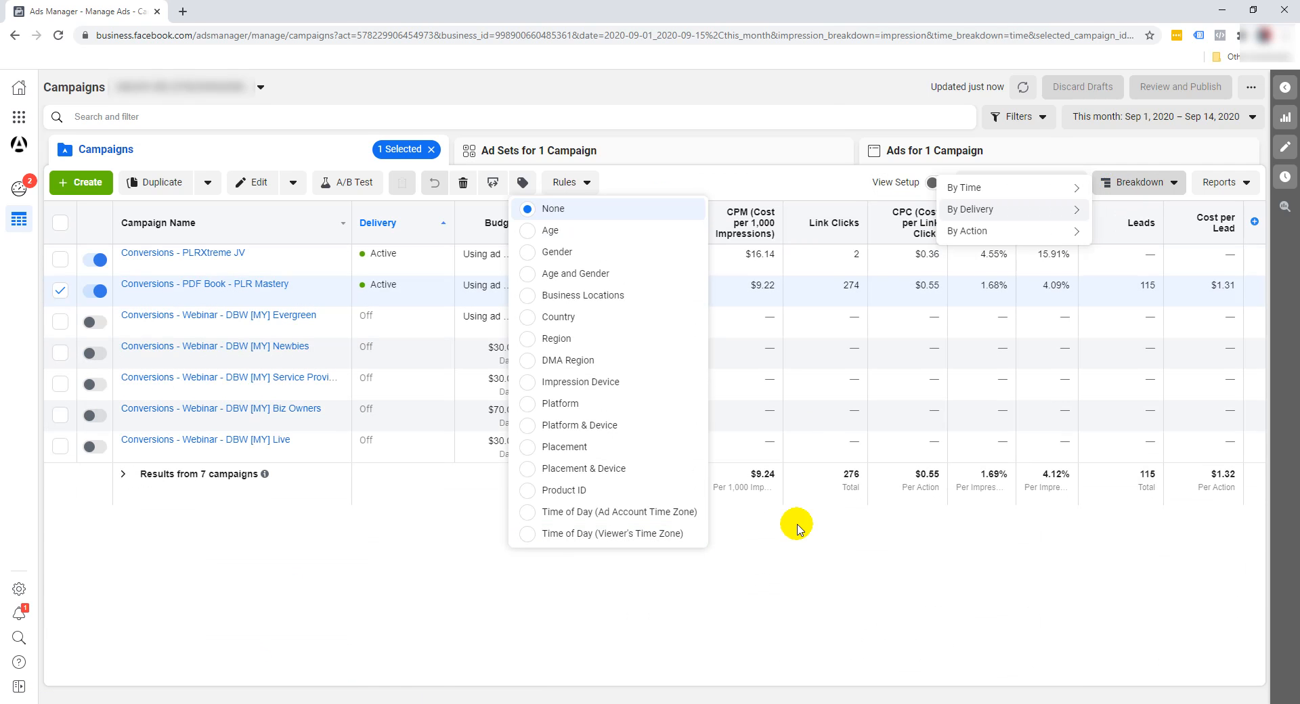
left_click(845, 83)
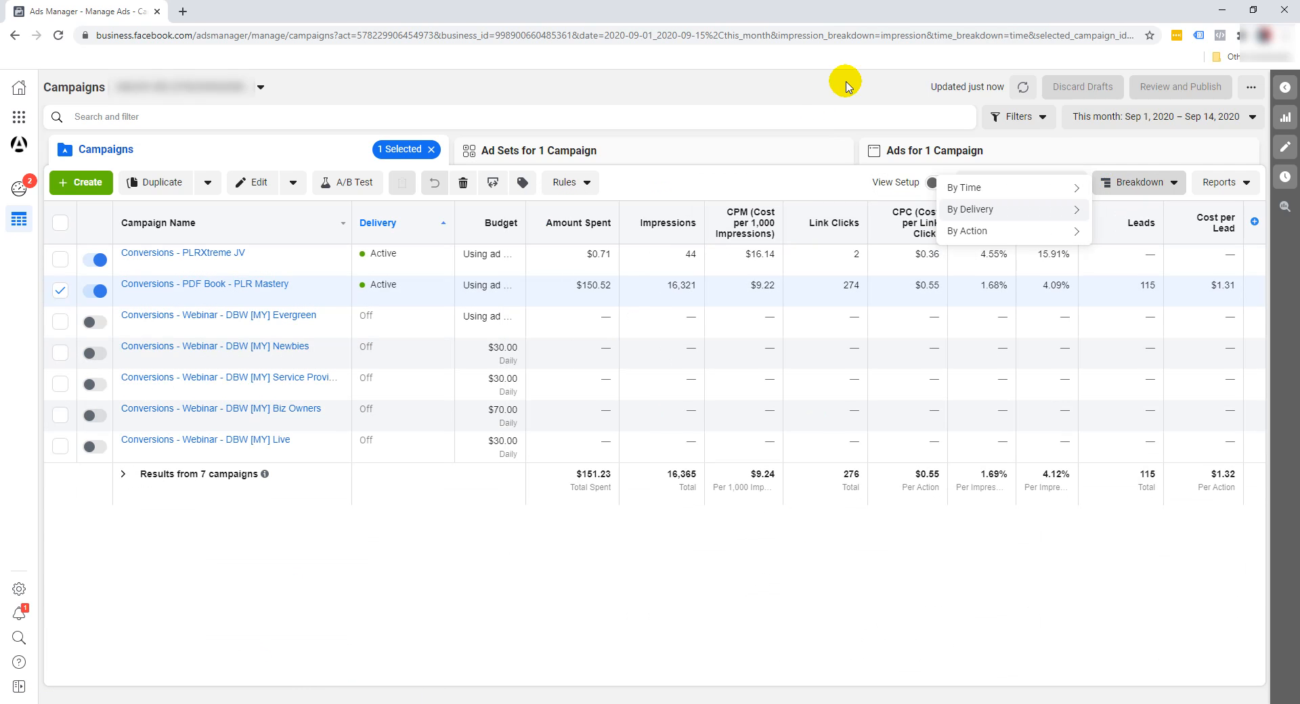